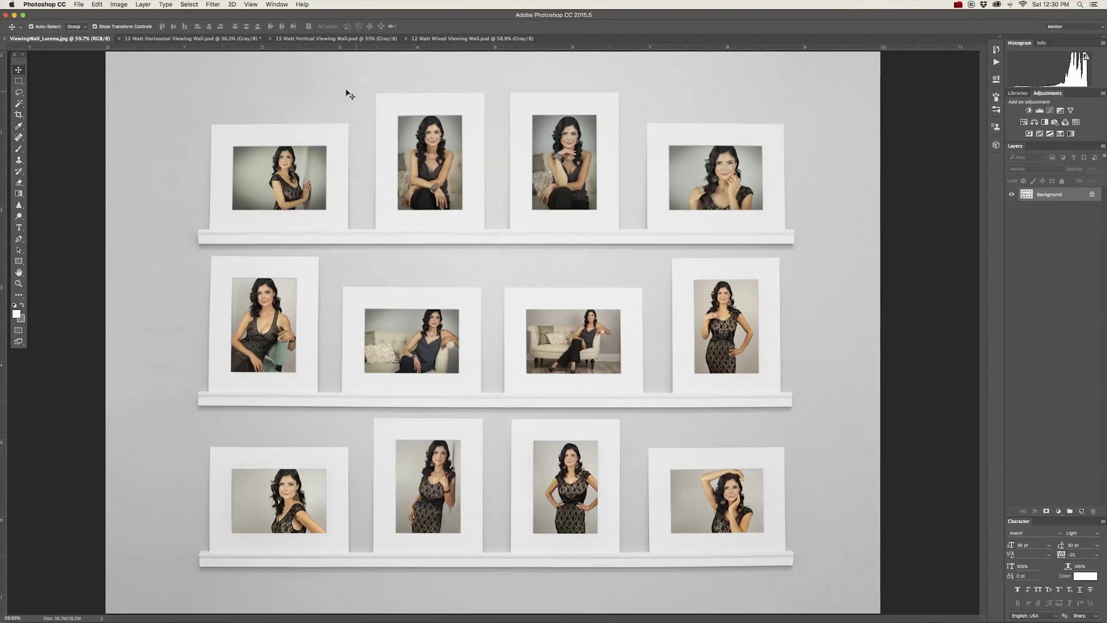
# Review the 12 Matt Horizontal and 15 Matt Vertical templates, then switch to the 12 Matt Mixed Viewing Wall.
pyautogui.click(205, 39)
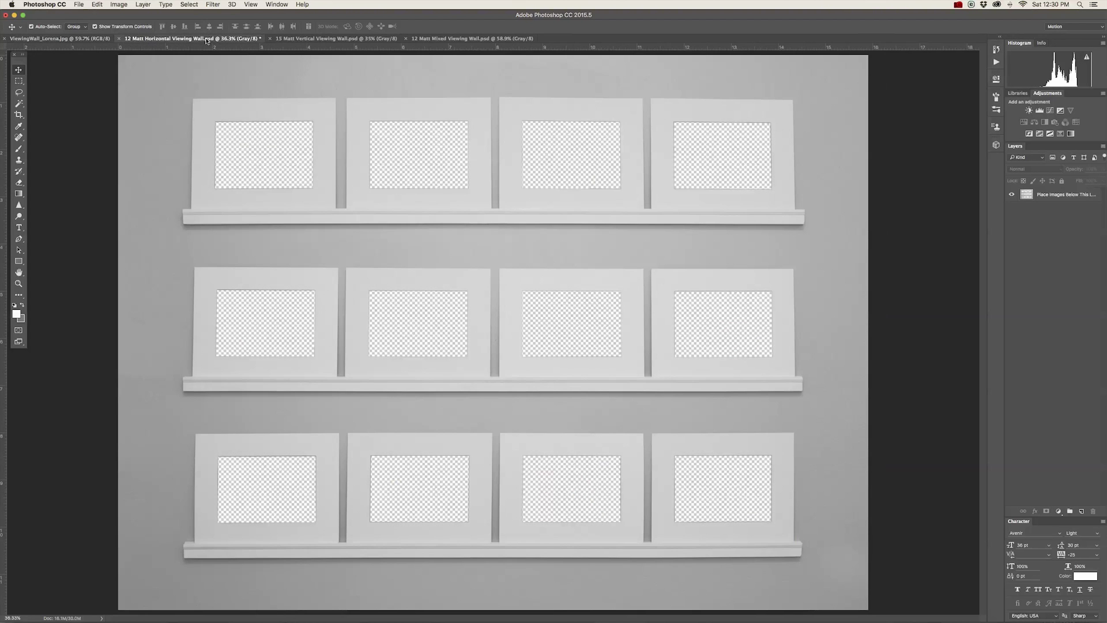
pyautogui.click(333, 39)
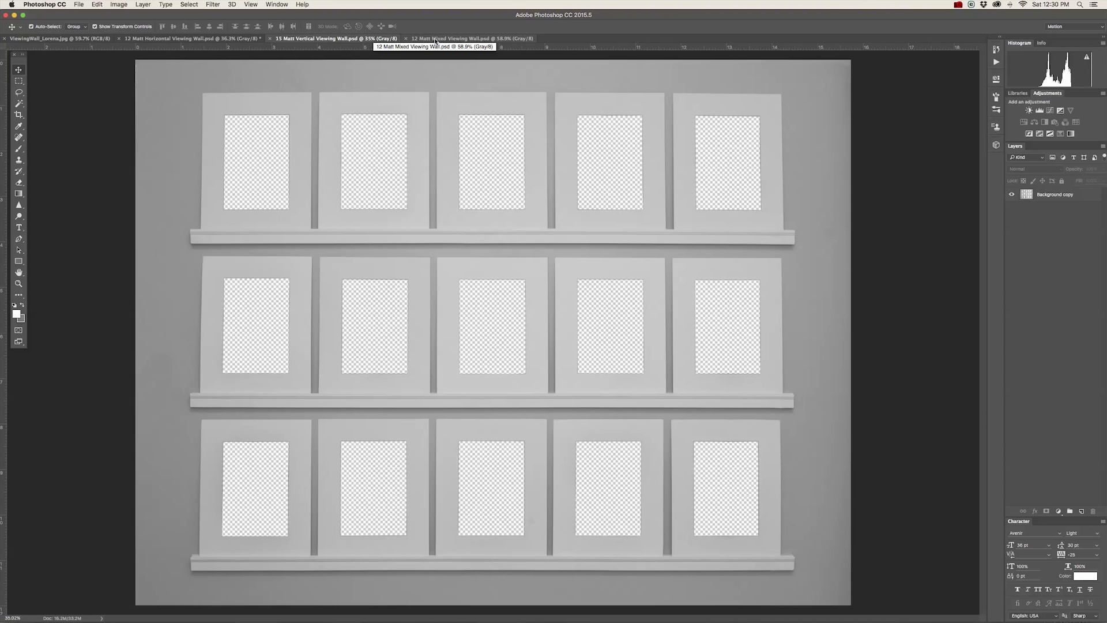
pyautogui.click(435, 39)
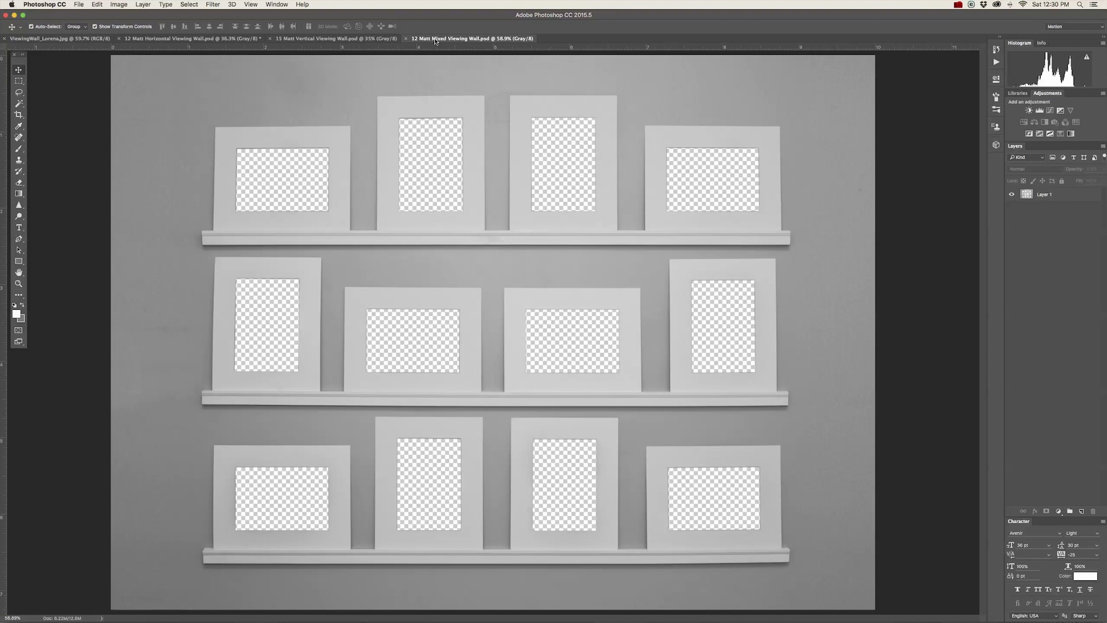
pyautogui.moveTo(1072, 612)
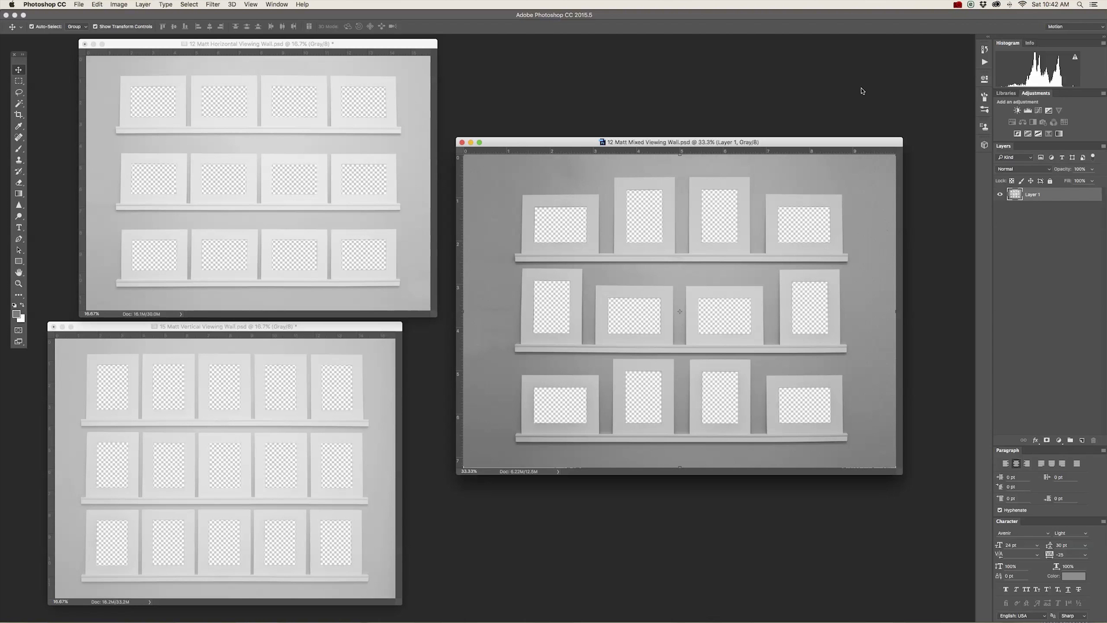
# Change the 12 Matt Mixed Viewing Wall from Grayscale to RGB Color mode.
pyautogui.click(122, 4)
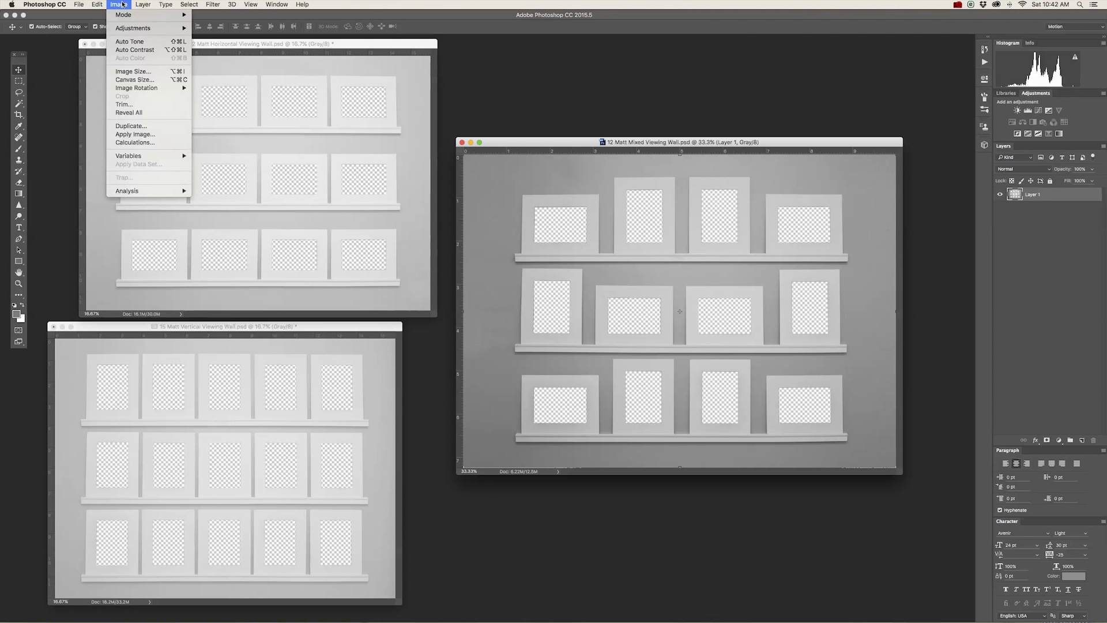
pyautogui.moveTo(126, 17)
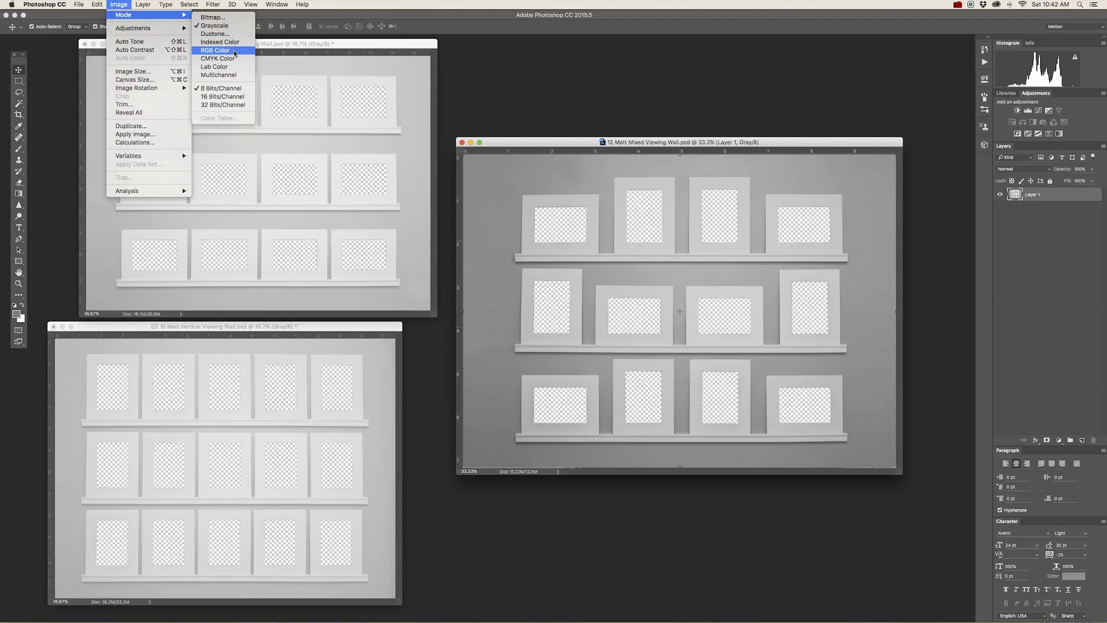
pyautogui.click(215, 50)
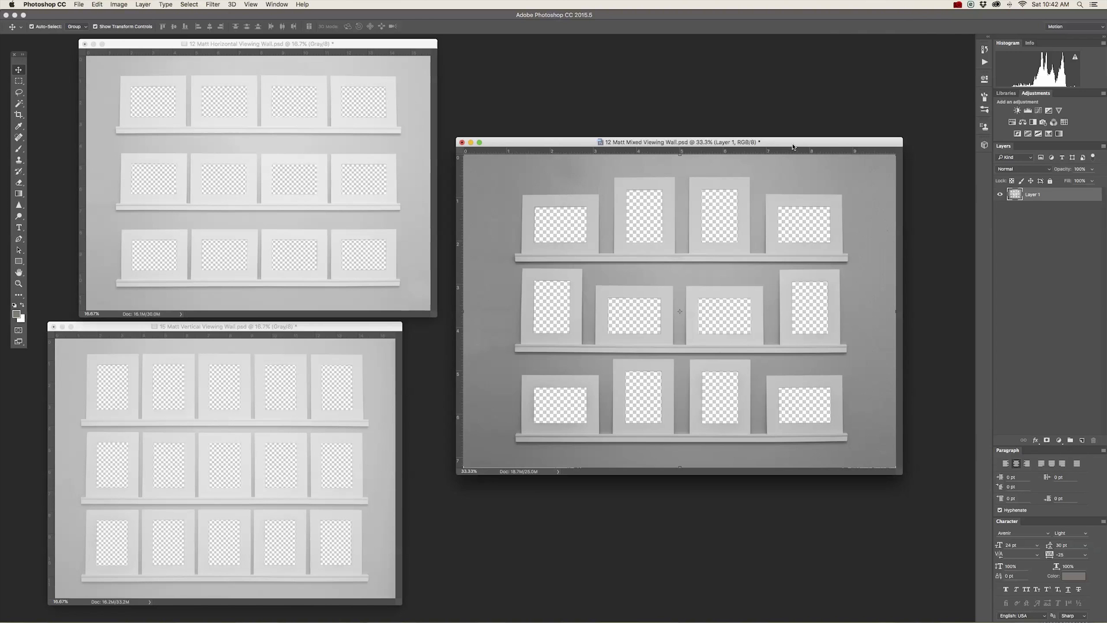
# Dock the mixed wall as a single tab, zoom to 50%, and float the Layers panel beside it.
pyautogui.moveTo(793, 149); pyautogui.dragTo(786, 133)
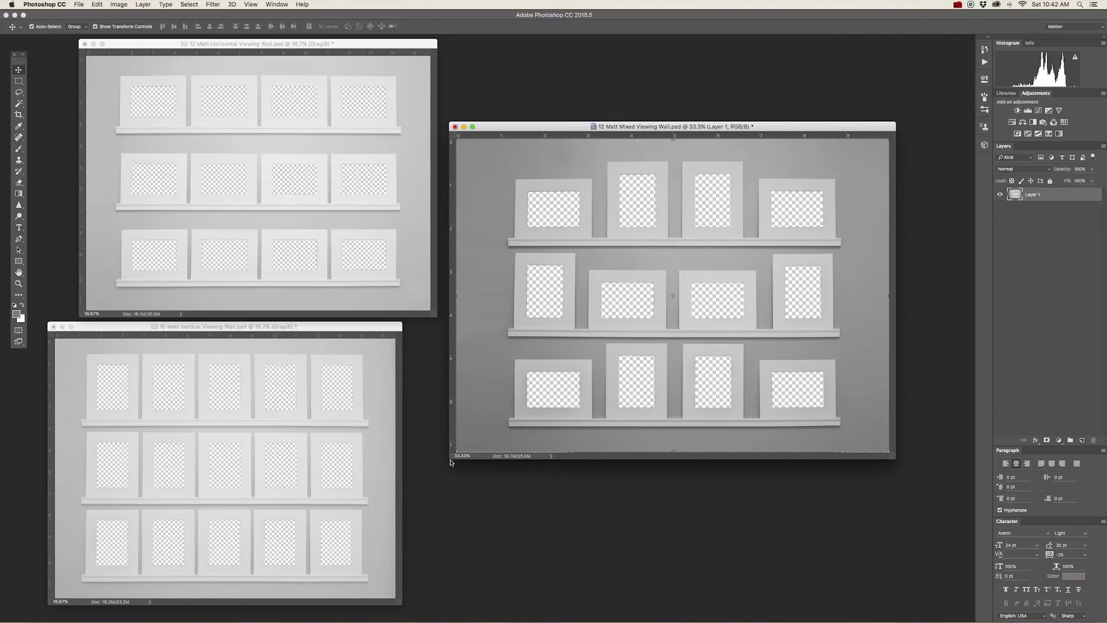
pyautogui.moveTo(449, 459); pyautogui.dragTo(360, 515)
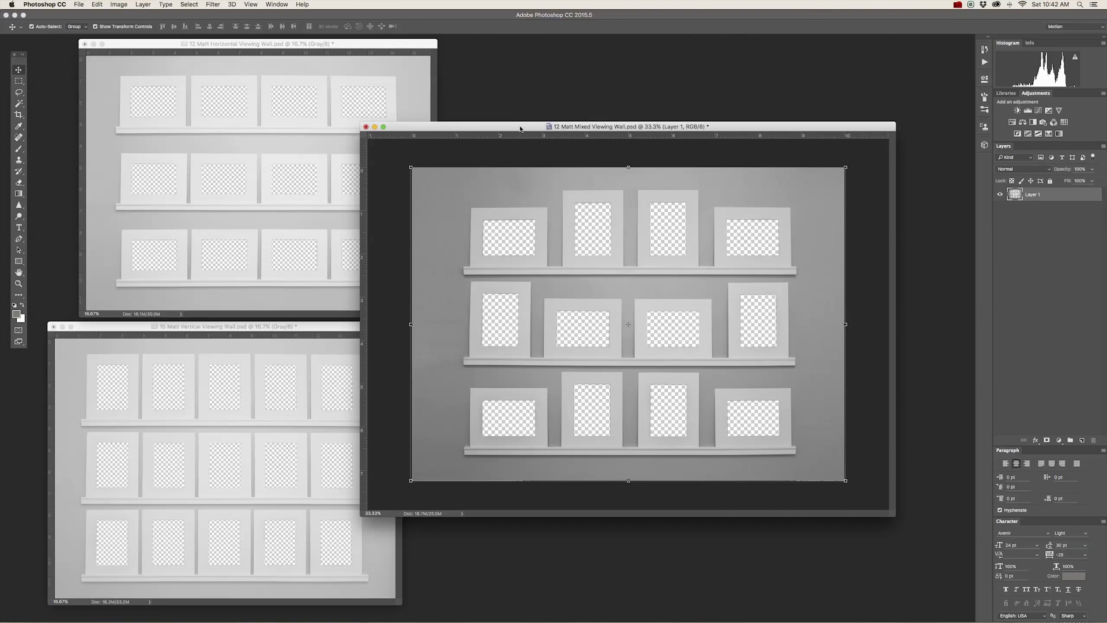
pyautogui.moveTo(521, 128); pyautogui.dragTo(442, 46)
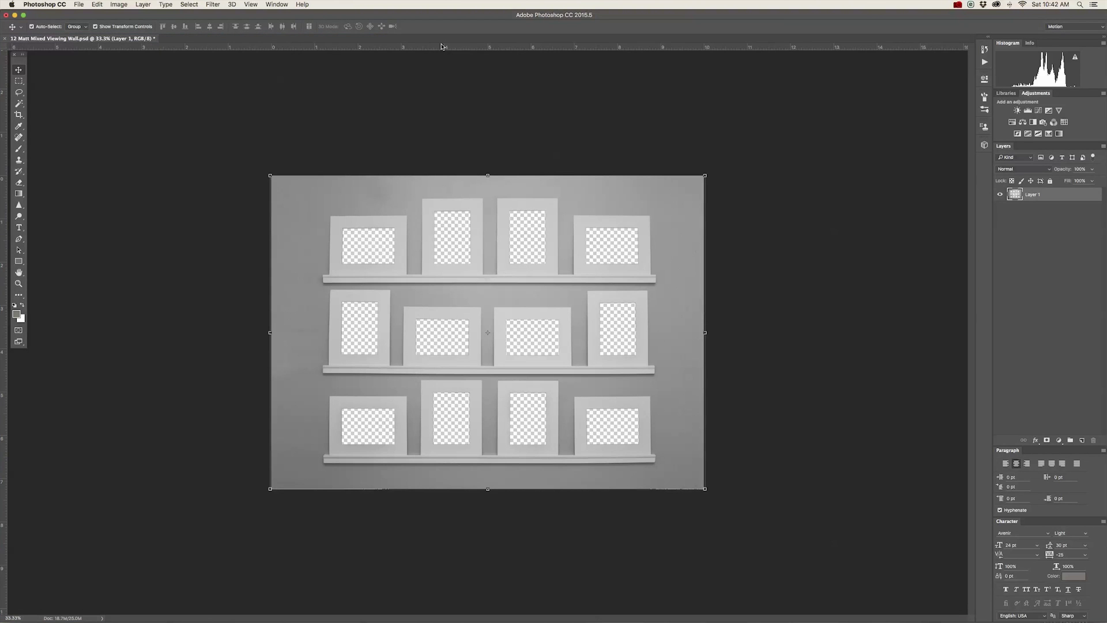
pyautogui.press('super+equal')
pyautogui.moveTo(1004, 146); pyautogui.dragTo(853, 136)
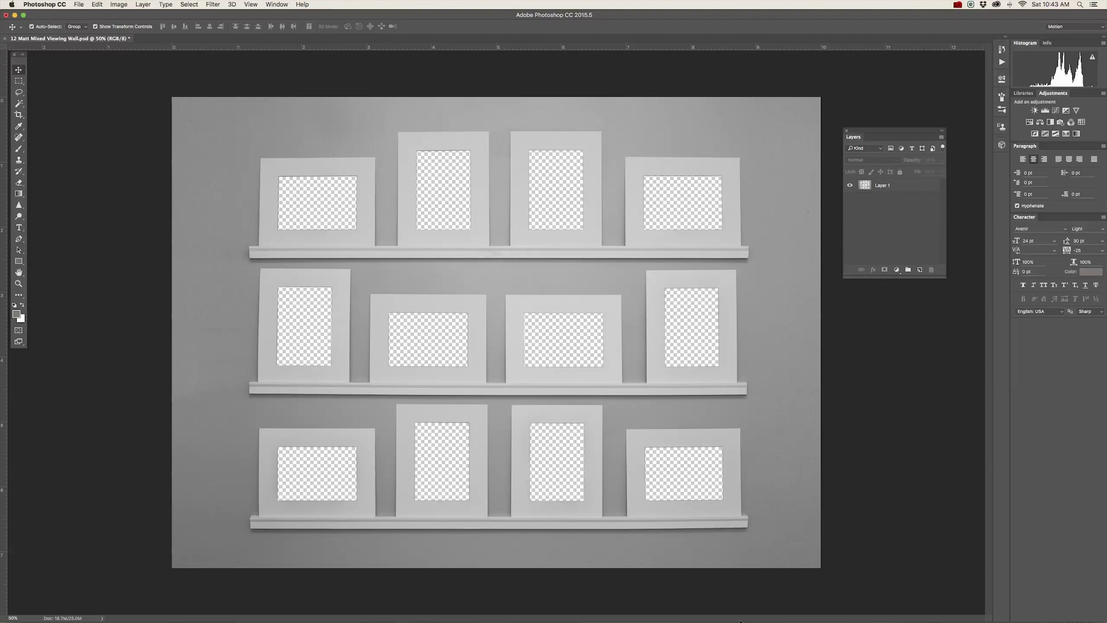
# Drag IMG_6715.jpg from the Jpegs folder onto the mixed wall and confirm the placement.
pyautogui.moveTo(759, 621)
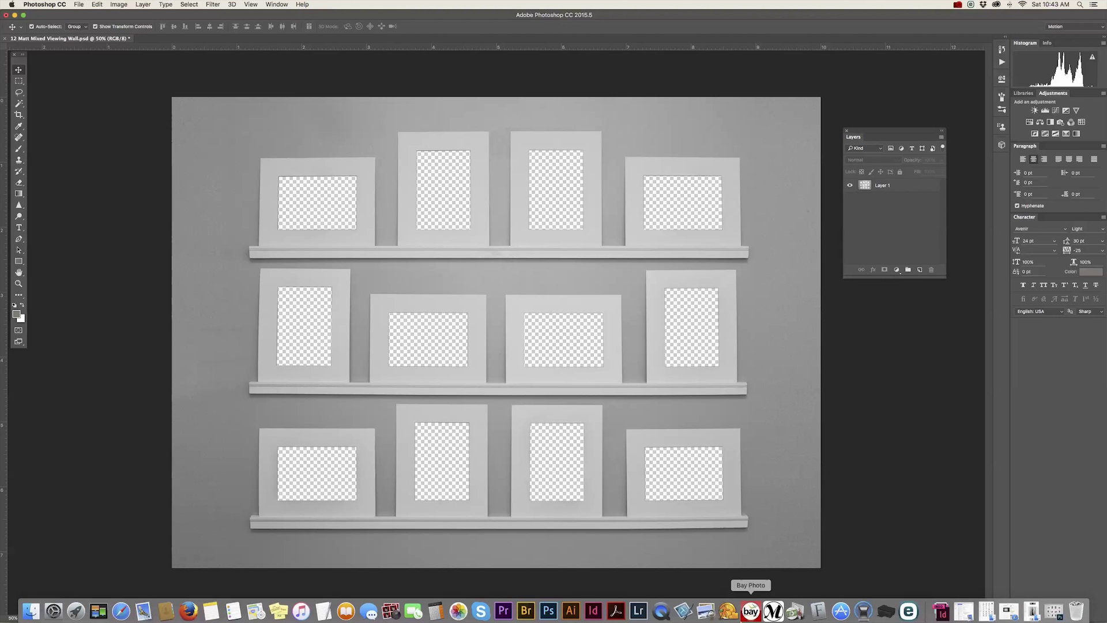
pyautogui.click(1009, 608)
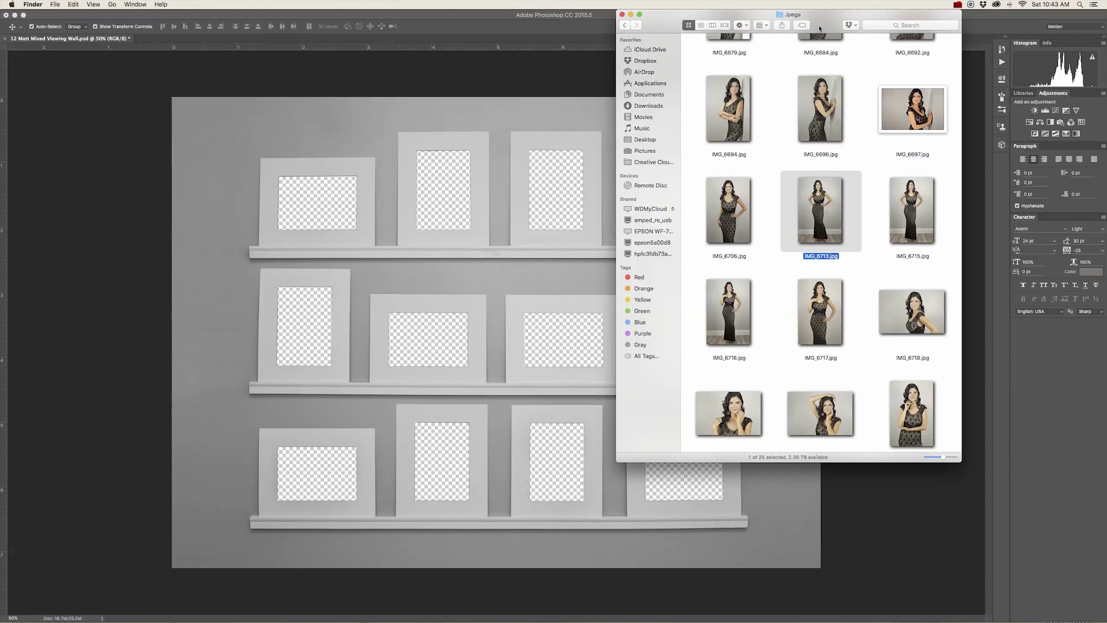
pyautogui.moveTo(910, 212); pyautogui.dragTo(488, 224)
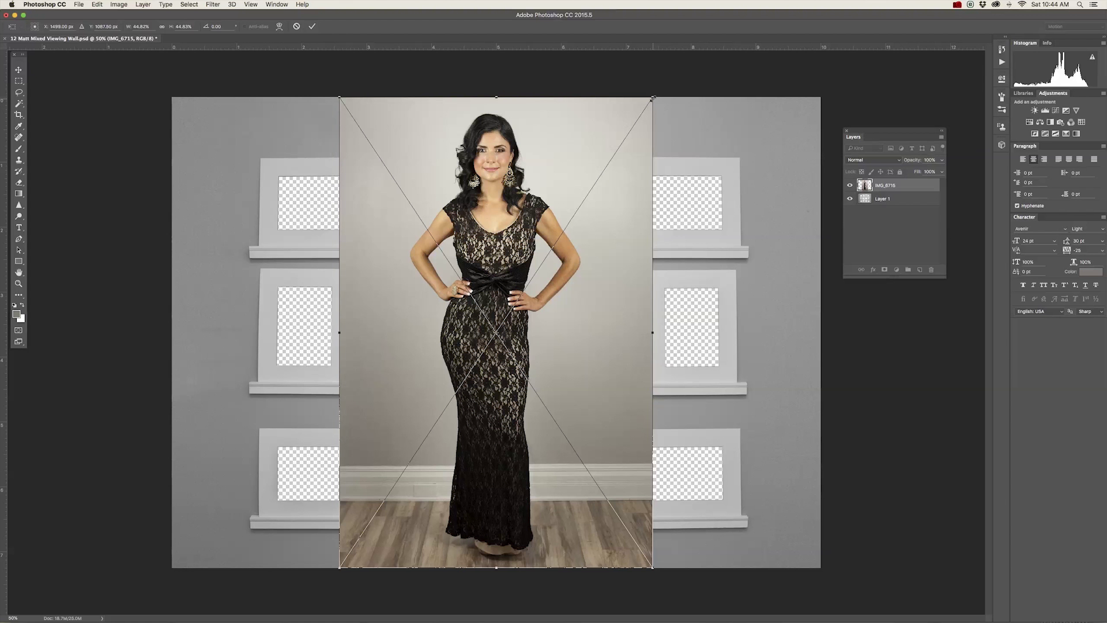
pyautogui.moveTo(652, 99); pyautogui.dragTo(405, 384)
pyautogui.press('super+z')
pyautogui.press('super+z')
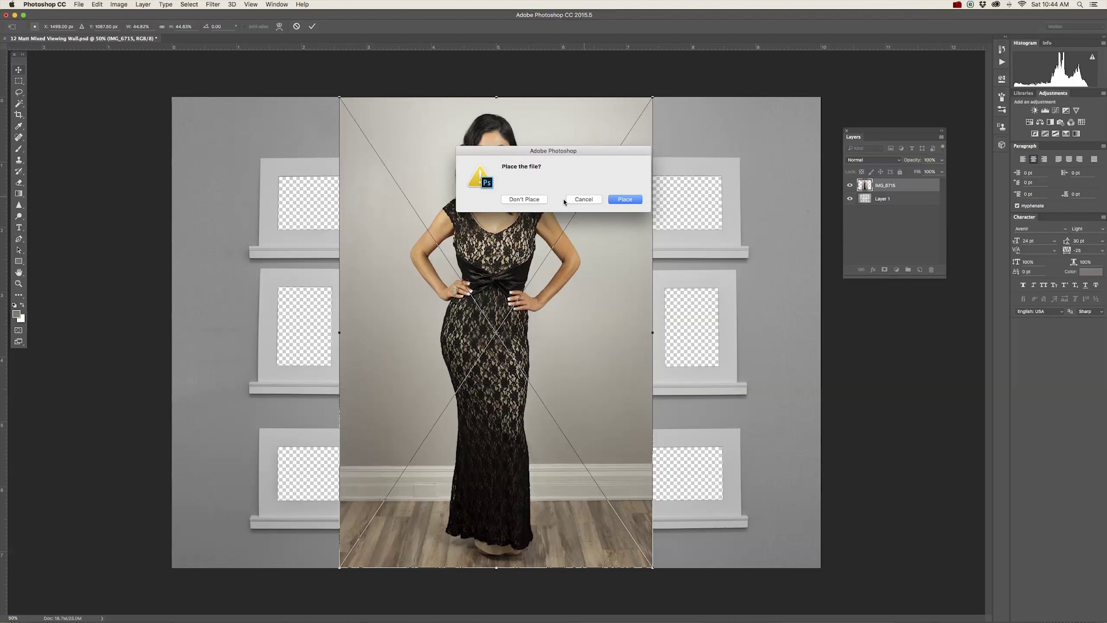
pyautogui.click(616, 203)
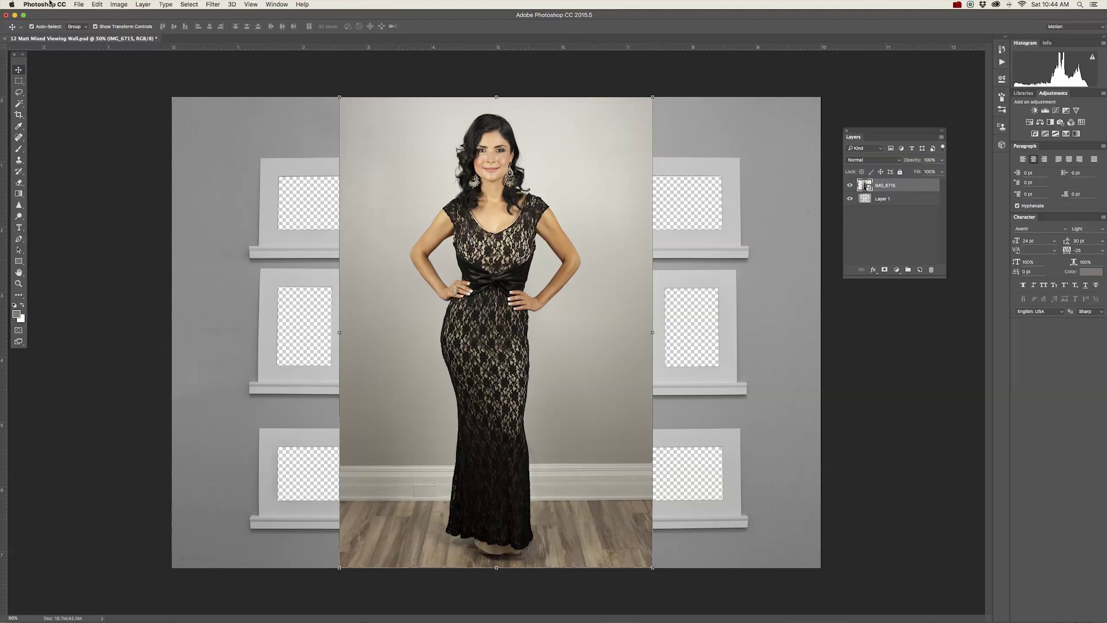
# Move IMG_6715 beneath Layer 1 and scale it into the bottom shelf's second mat.
pyautogui.moveTo(927, 189); pyautogui.dragTo(916, 212)
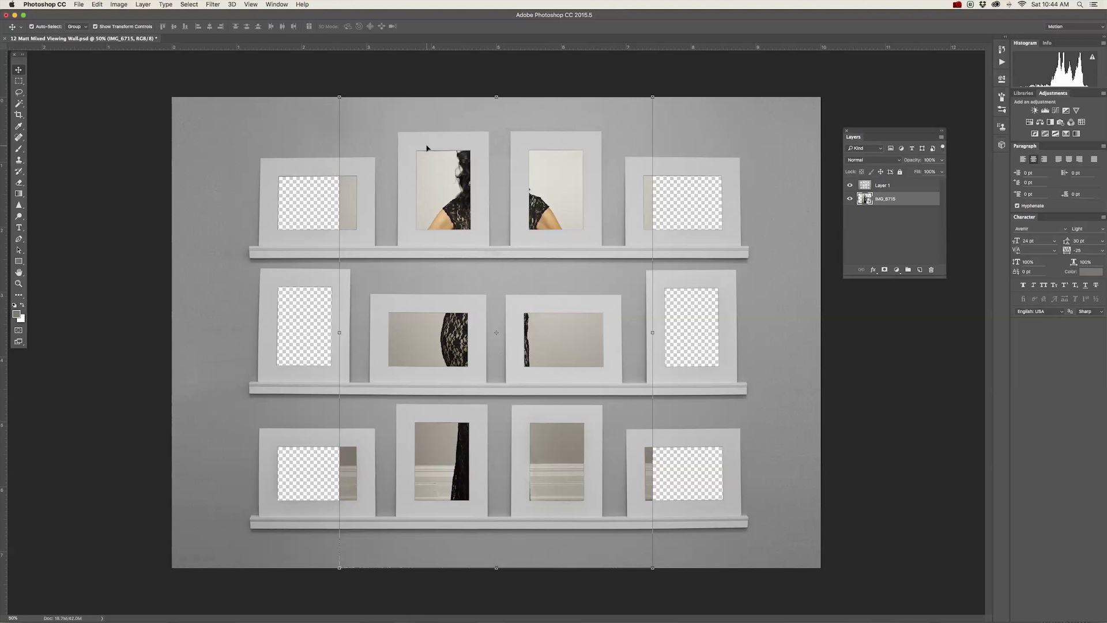
pyautogui.click(97, 4)
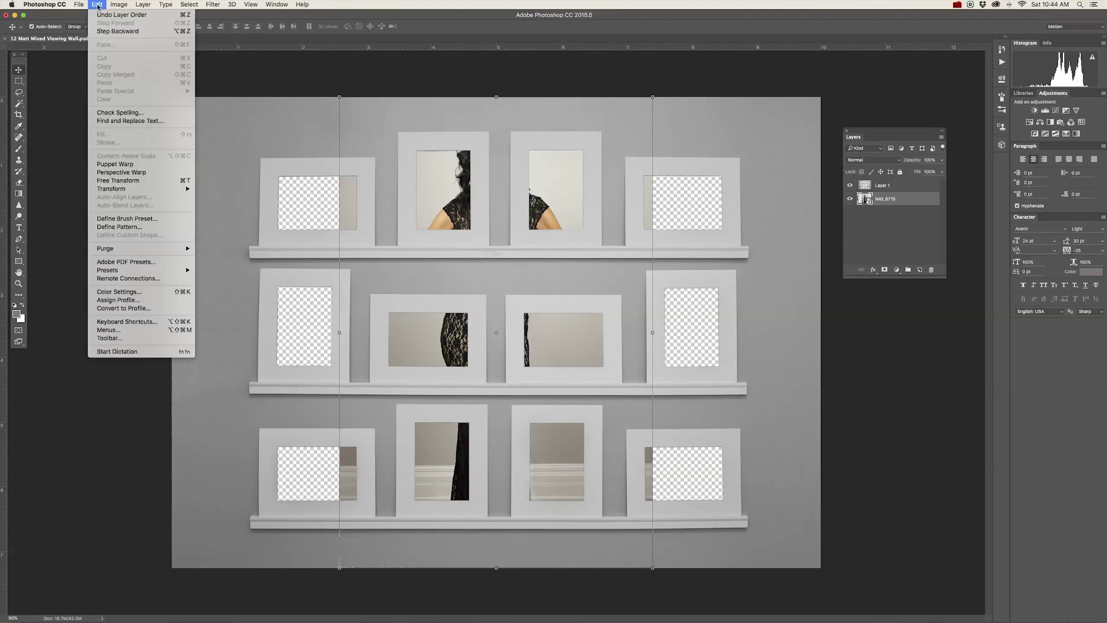
pyautogui.moveTo(141, 189)
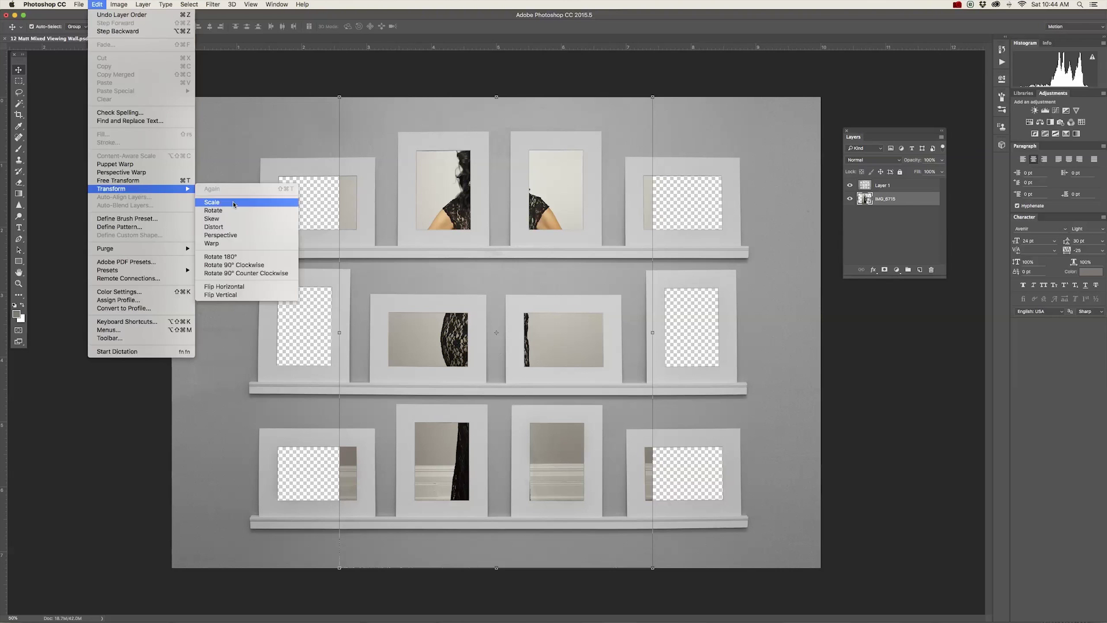
pyautogui.click(211, 202)
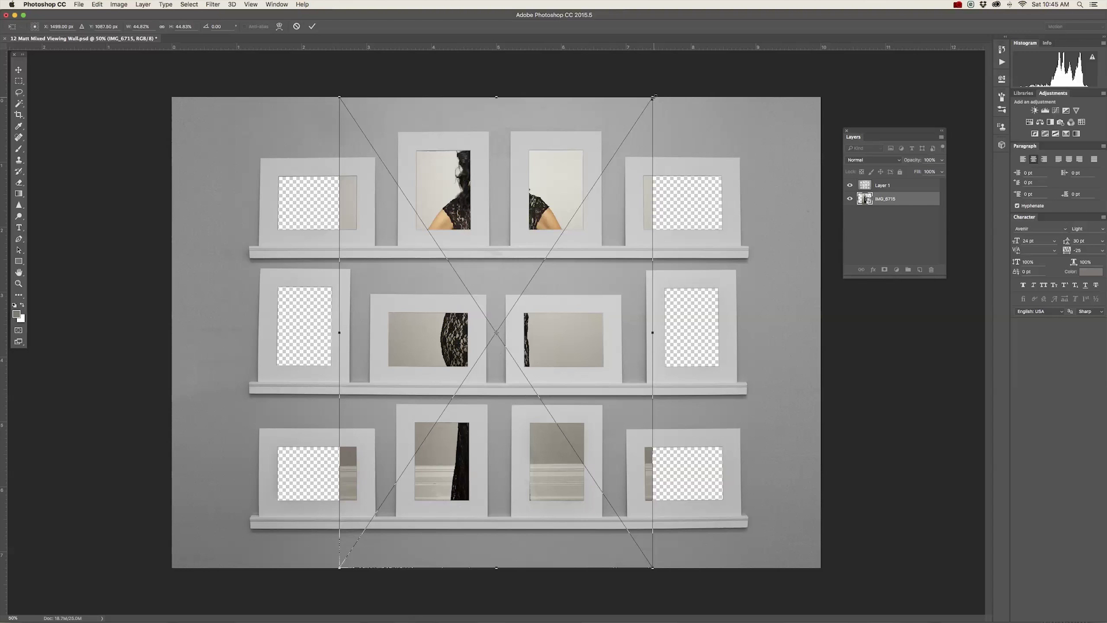
pyautogui.moveTo(653, 97); pyautogui.dragTo(345, 390)
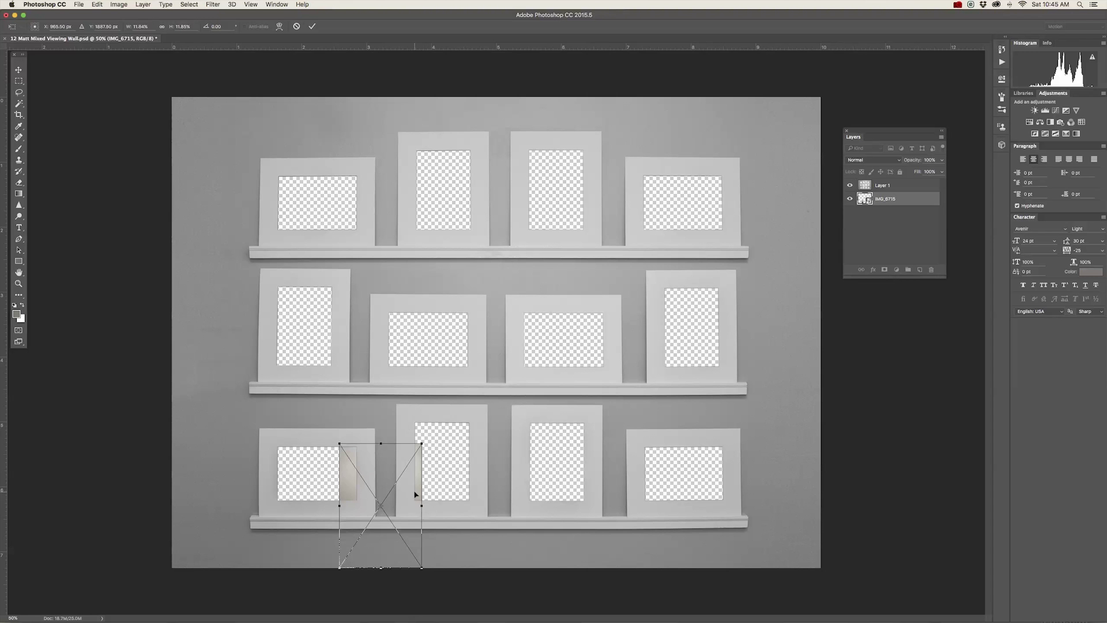
pyautogui.moveTo(415, 494); pyautogui.dragTo(467, 470)
pyautogui.moveTo(392, 543); pyautogui.dragTo(471, 498)
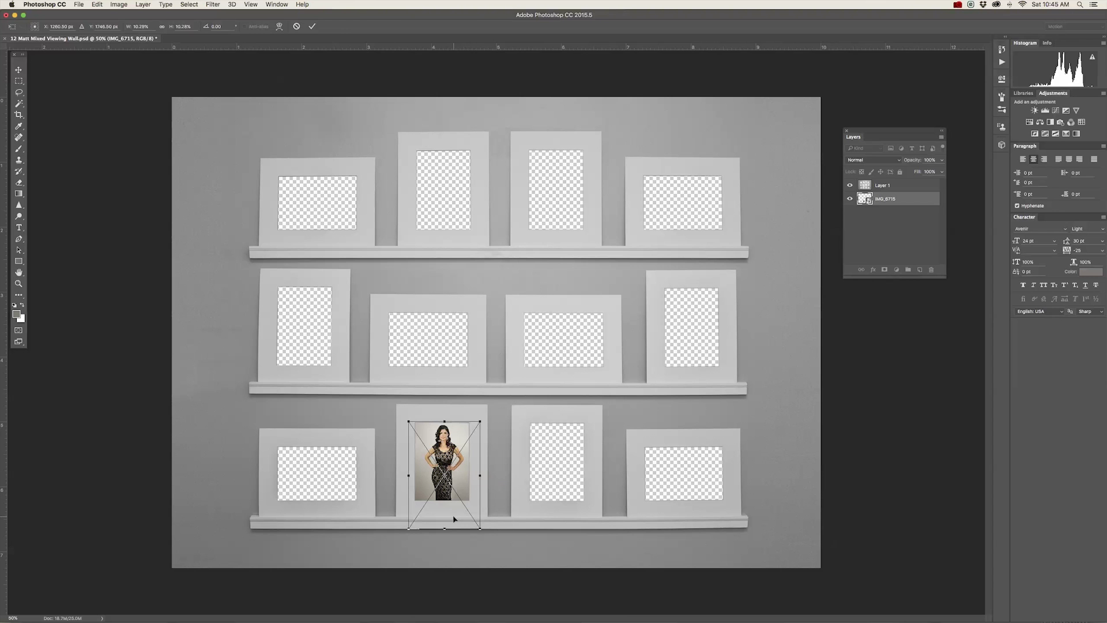
pyautogui.press('Return')
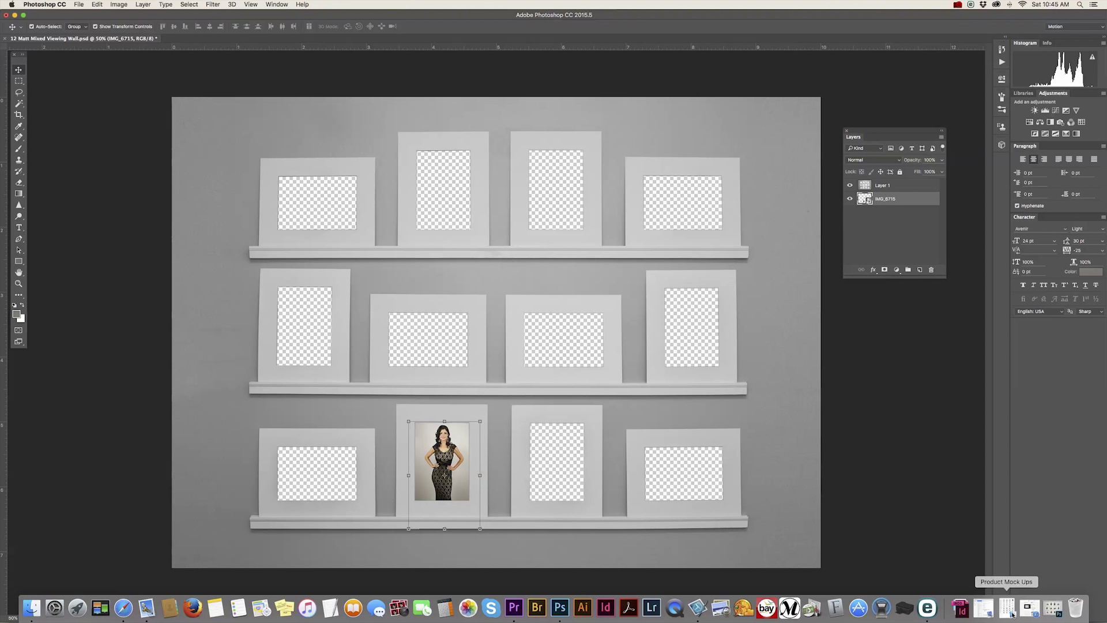
# Place IMG_6722 from the Jpegs folder and scale it into the middle shelf's second mat.
pyautogui.click(32, 609)
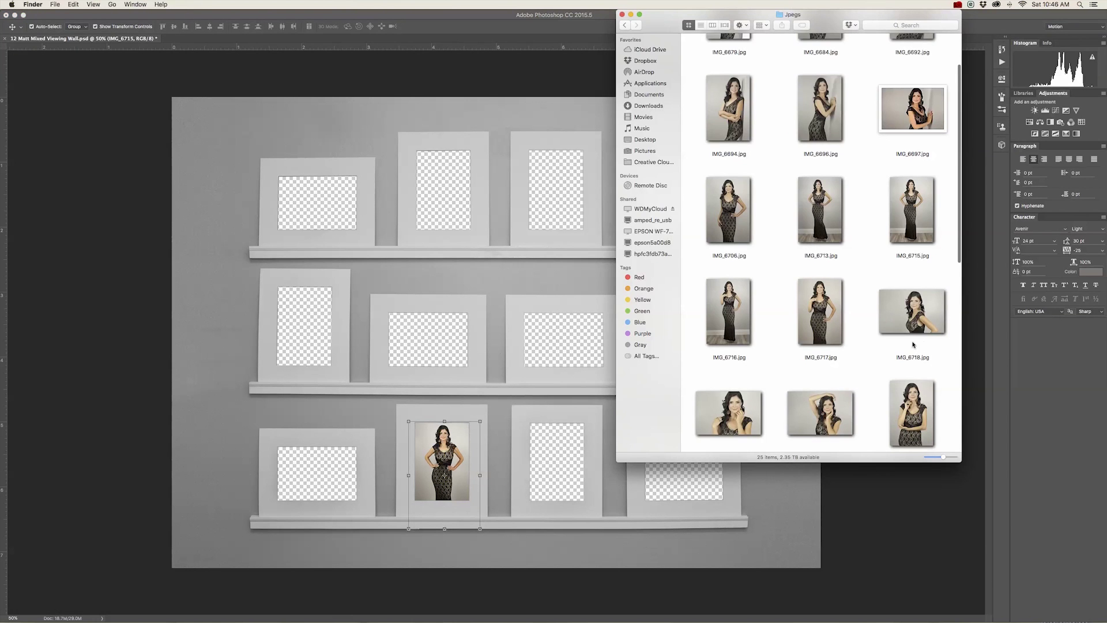
pyautogui.moveTo(749, 416); pyautogui.dragTo(443, 331)
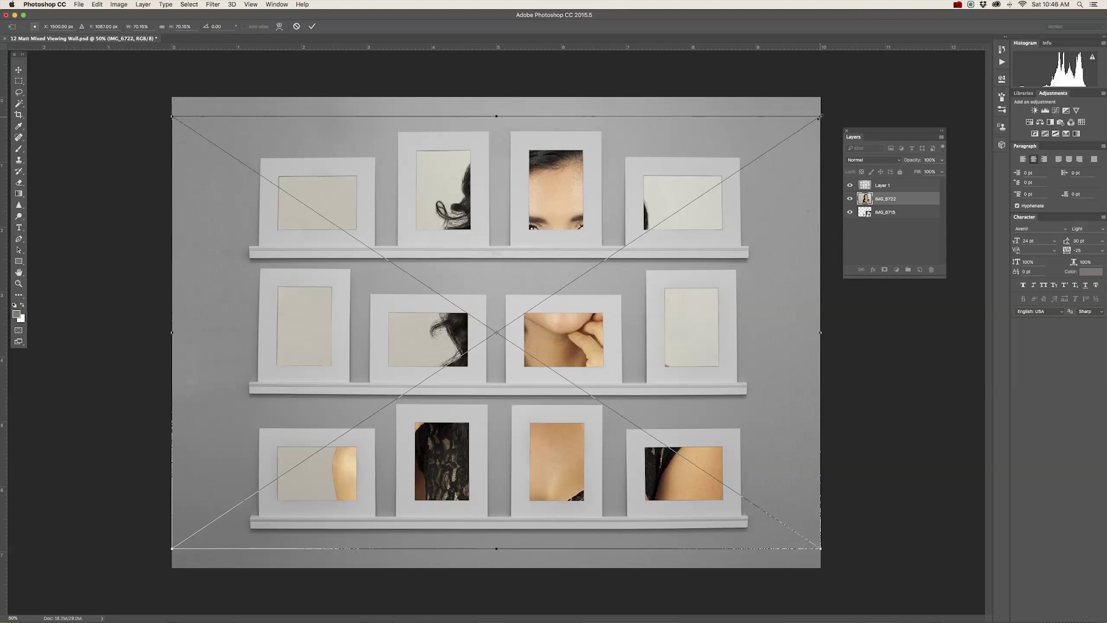
pyautogui.moveTo(820, 117); pyautogui.dragTo(513, 290)
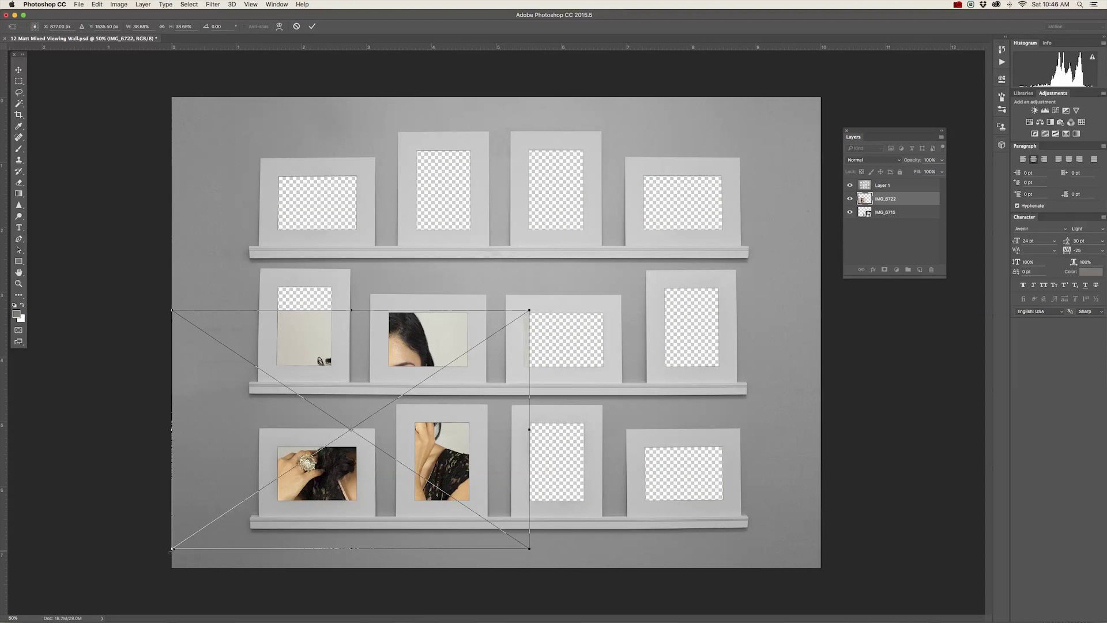
pyautogui.moveTo(172, 551); pyautogui.dragTo(390, 420)
pyautogui.moveTo(531, 408); pyautogui.dragTo(472, 369)
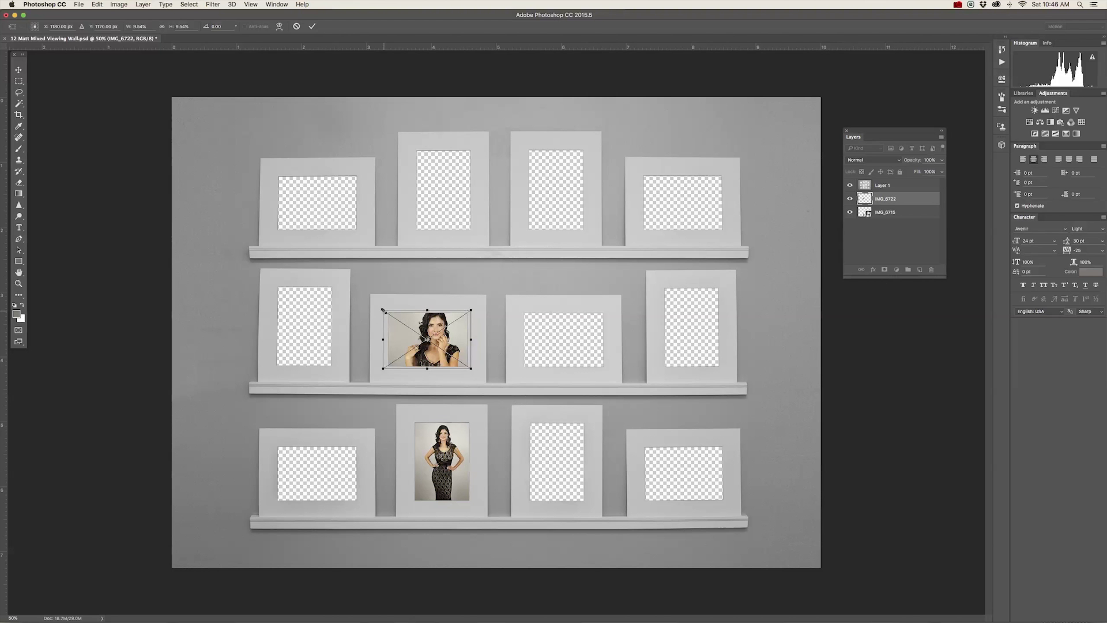
pyautogui.moveTo(383, 310); pyautogui.dragTo(384, 311)
pyautogui.press('Return')
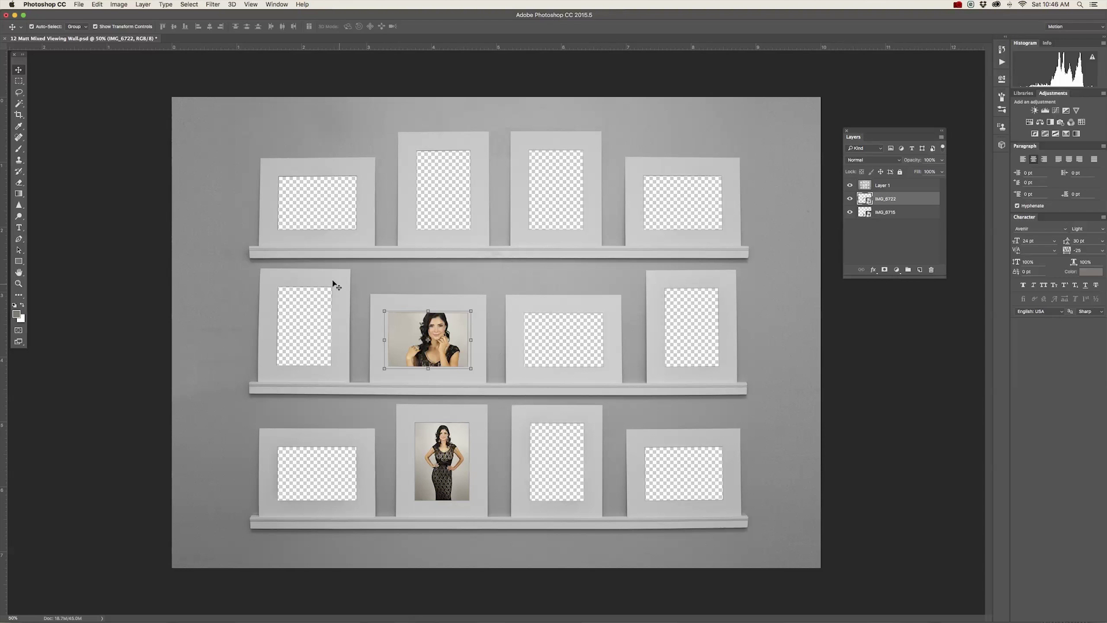
# Open IMG_6795.jpg from the WDMyCloud Public Jpegs folder as a new document.
pyautogui.click(99, 102)
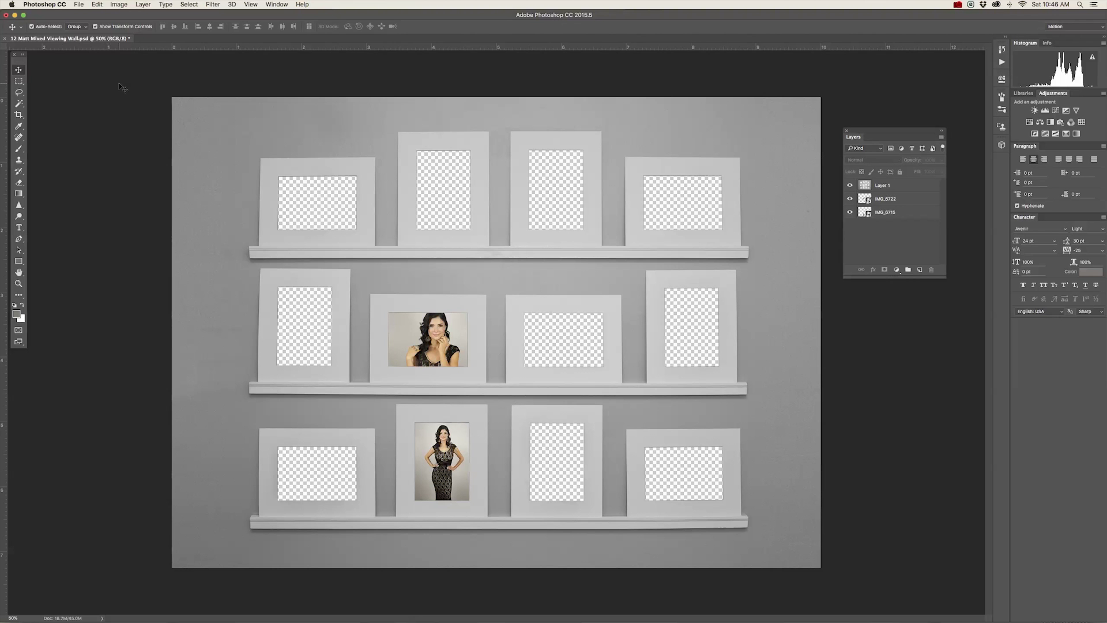
pyautogui.click(81, 4)
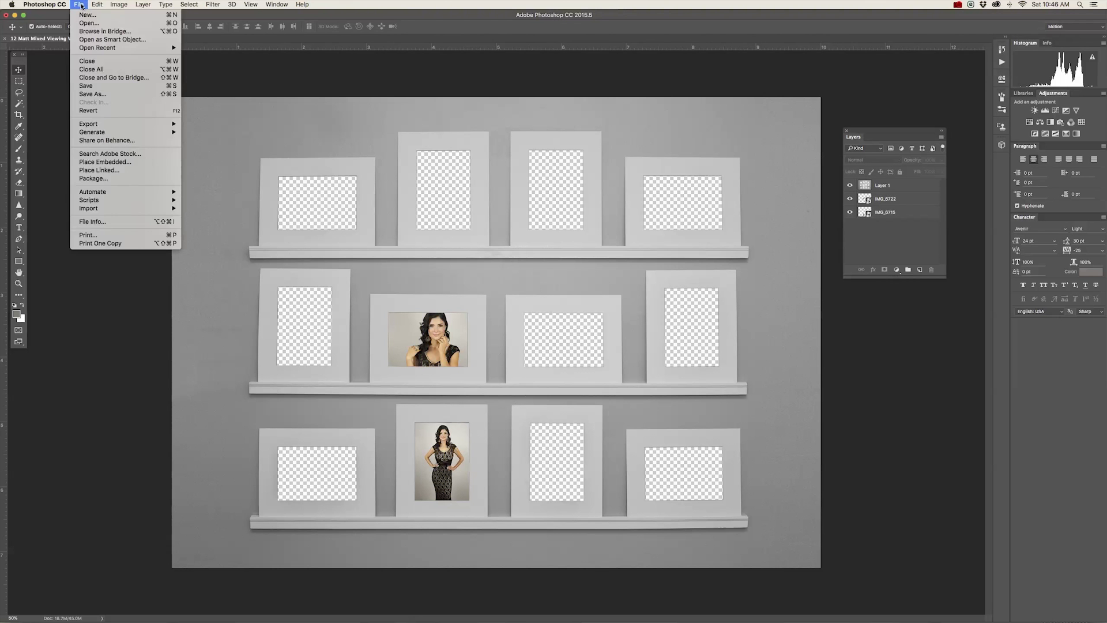
pyautogui.click(428, 78)
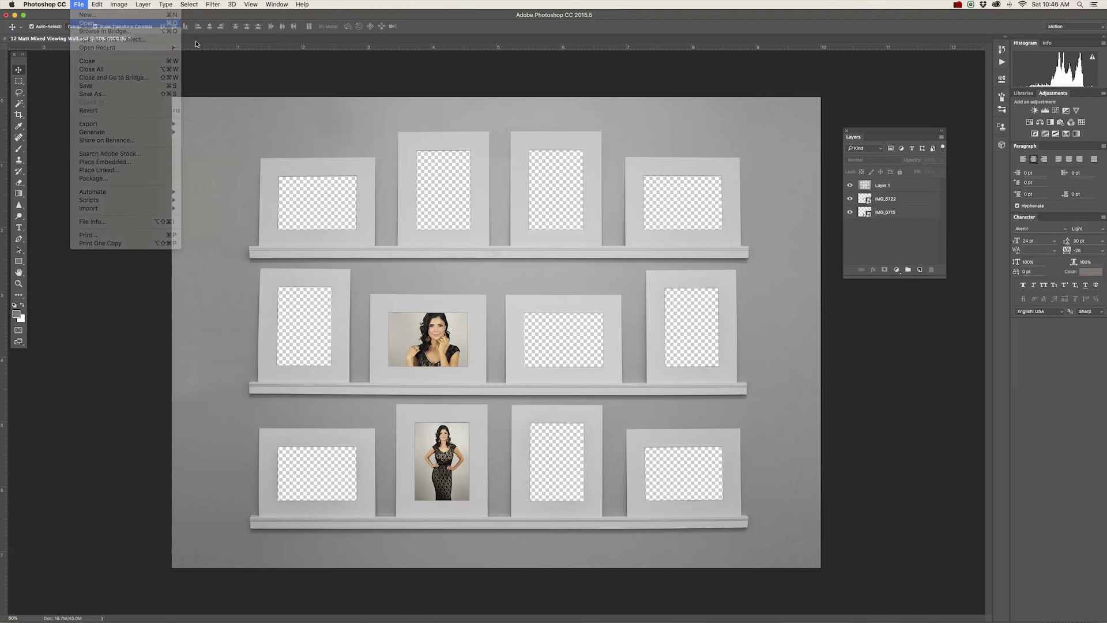
pyautogui.click(447, 221)
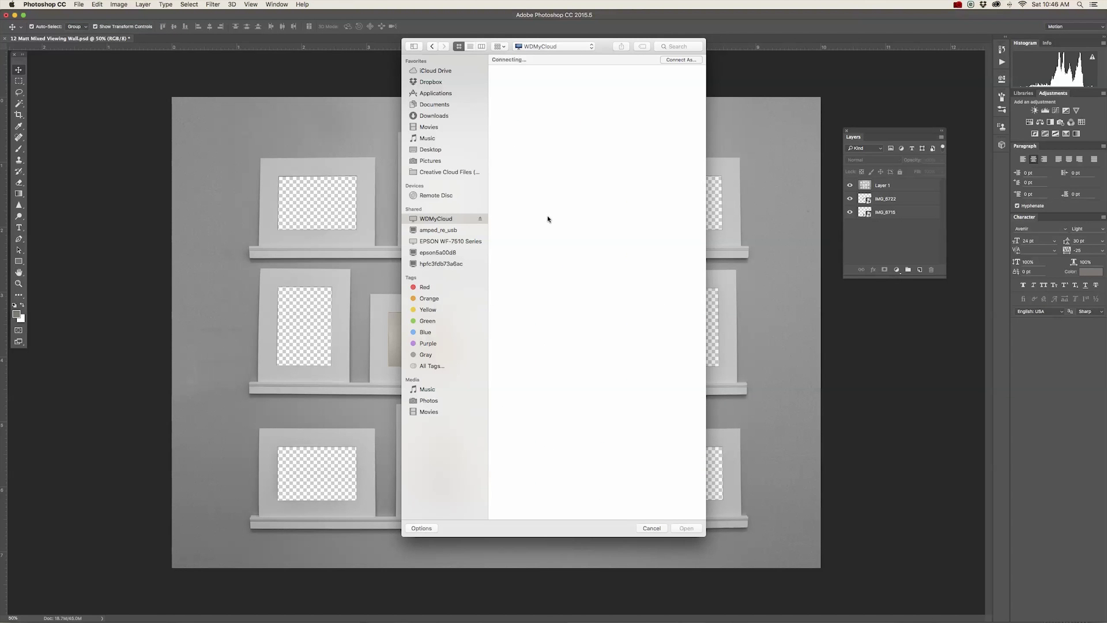
pyautogui.click(522, 104)
pyautogui.doubleClick(522, 104)
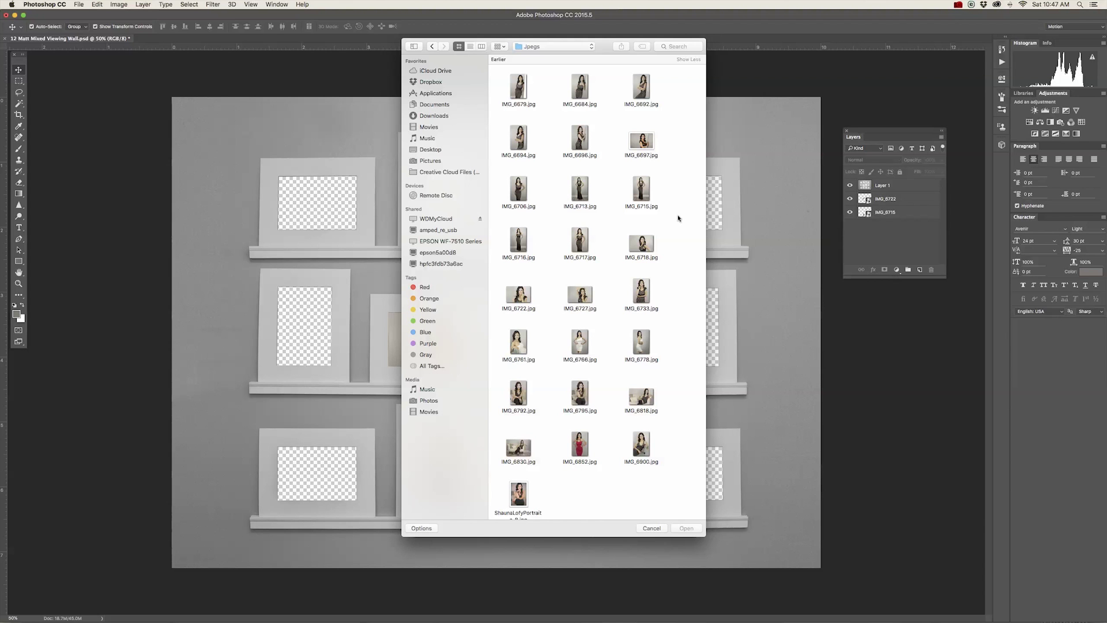
pyautogui.click(582, 401)
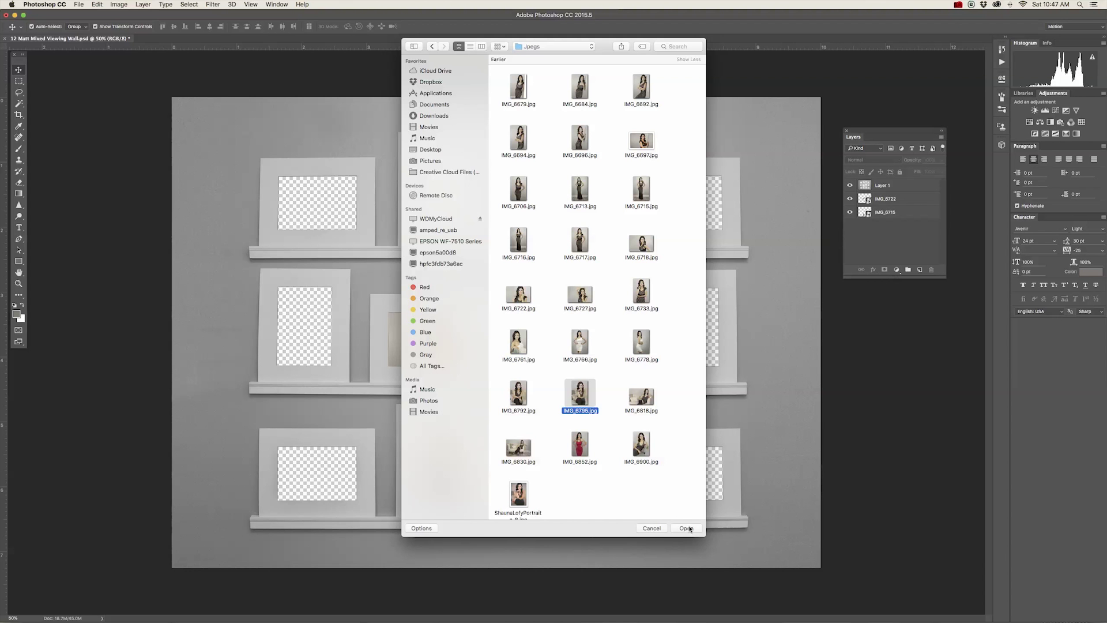
pyautogui.doubleClick(586, 393)
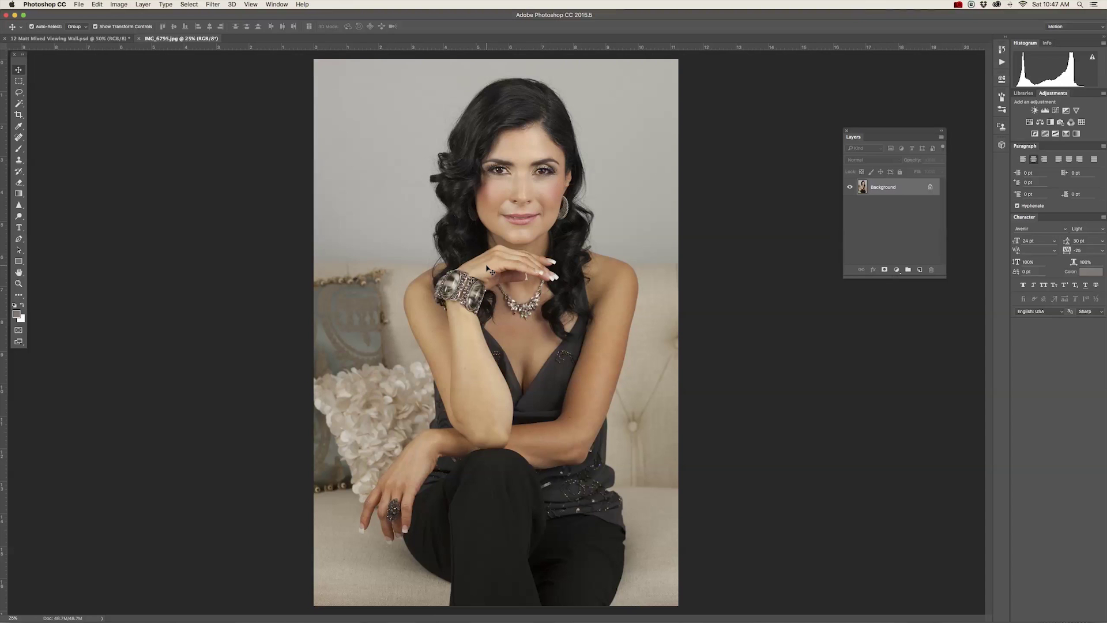
# Select all of IMG_6795, copy it, and paste it into the viewing wall as Layer 2.
pyautogui.click(97, 5)
pyautogui.moveTo(189, 5)
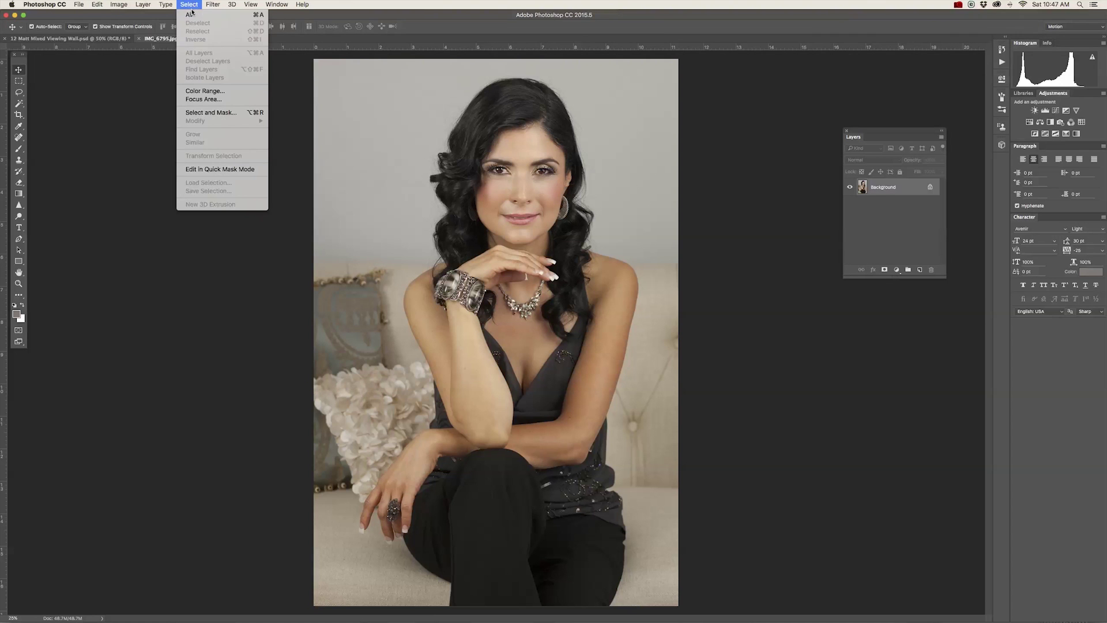
pyautogui.click(191, 16)
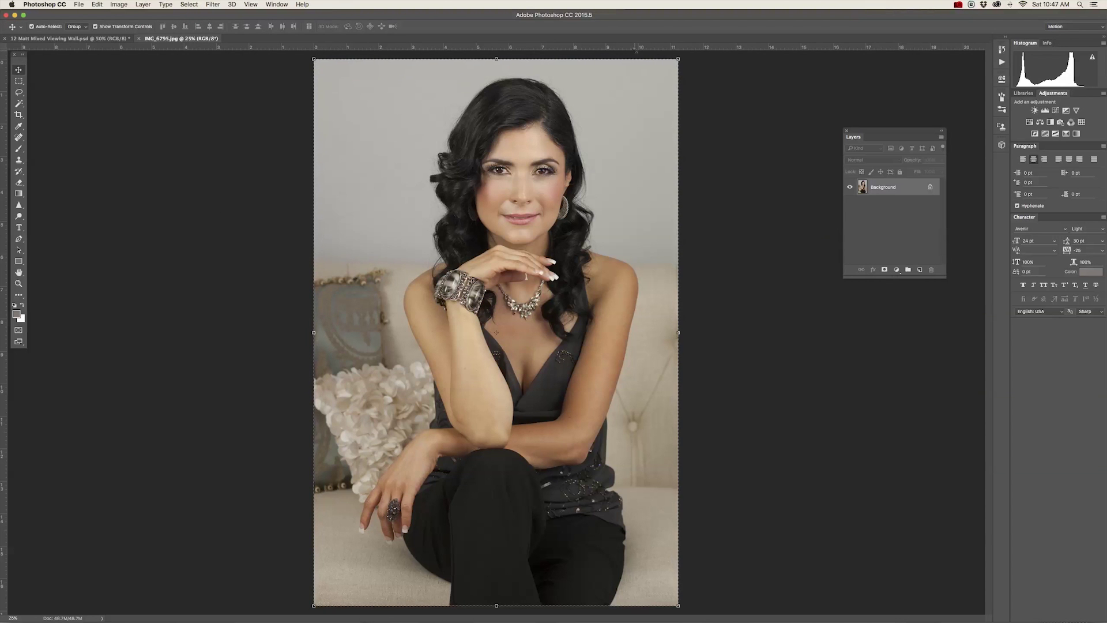
pyautogui.click(97, 4)
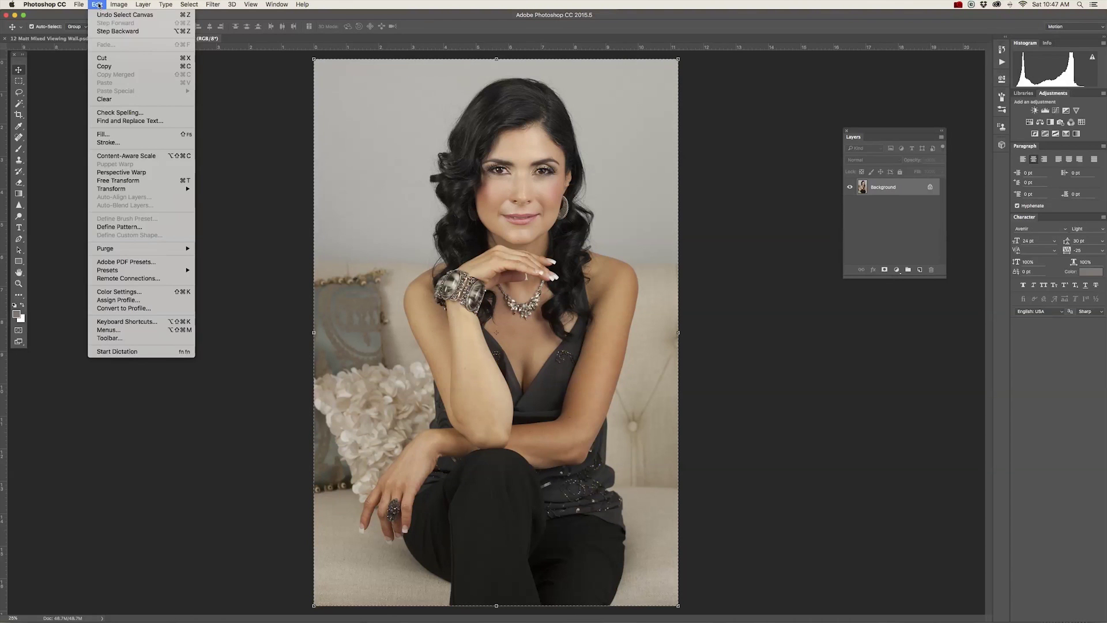
pyautogui.click(105, 67)
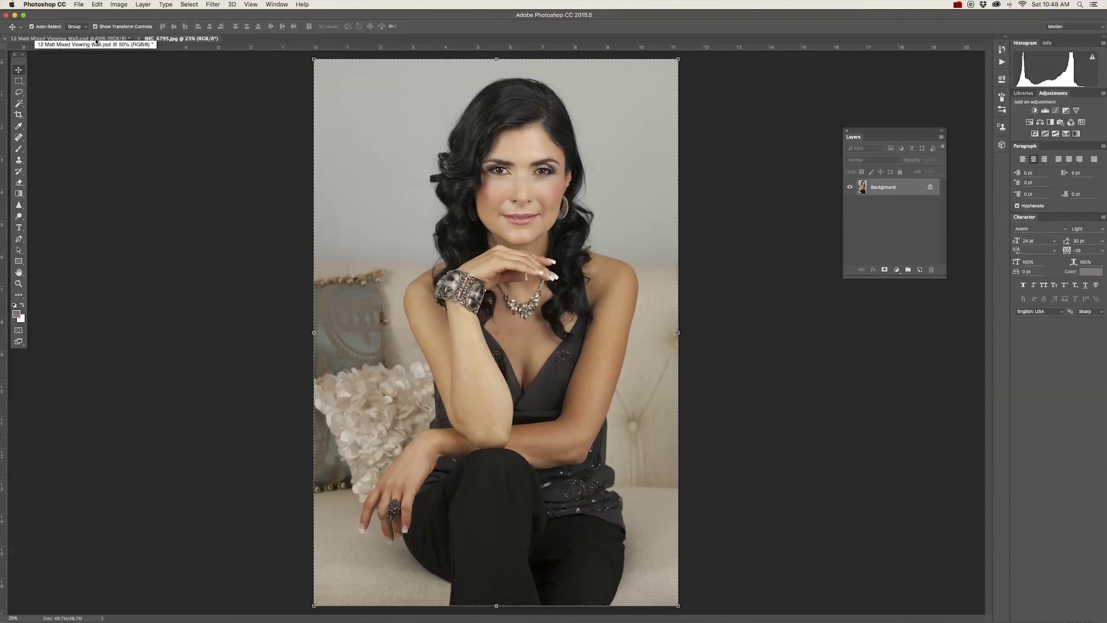
pyautogui.click(96, 39)
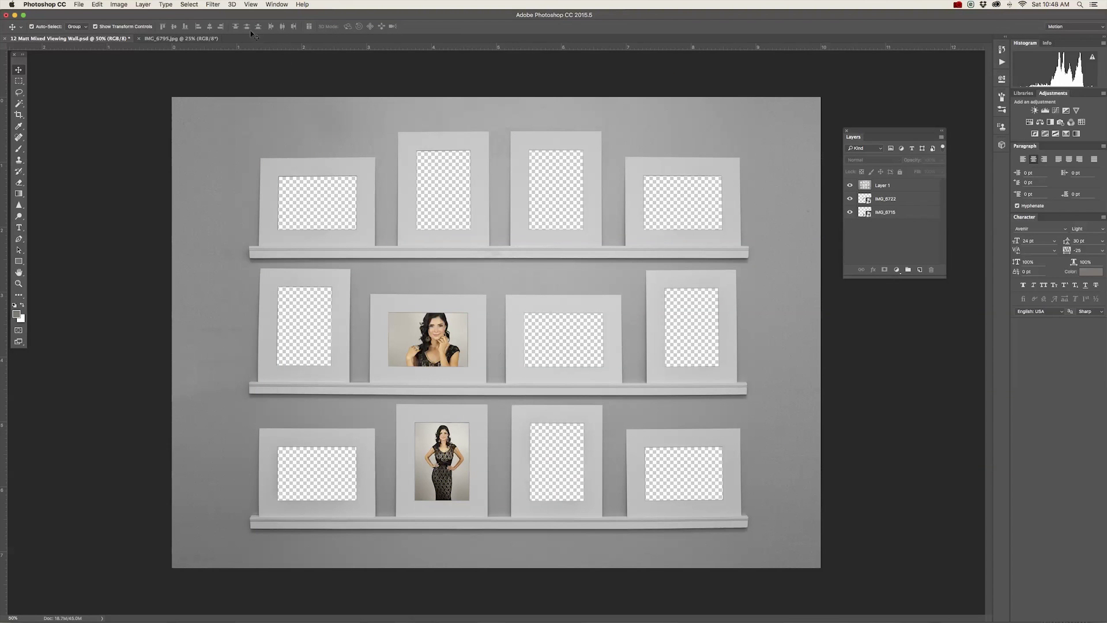
pyautogui.click(97, 4)
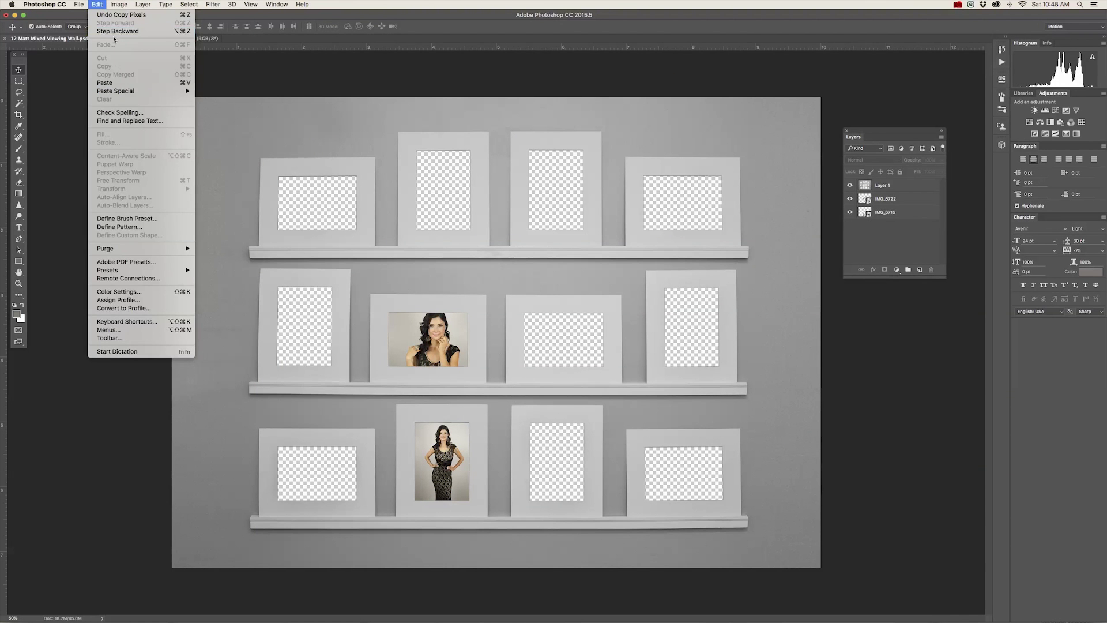
pyautogui.click(115, 83)
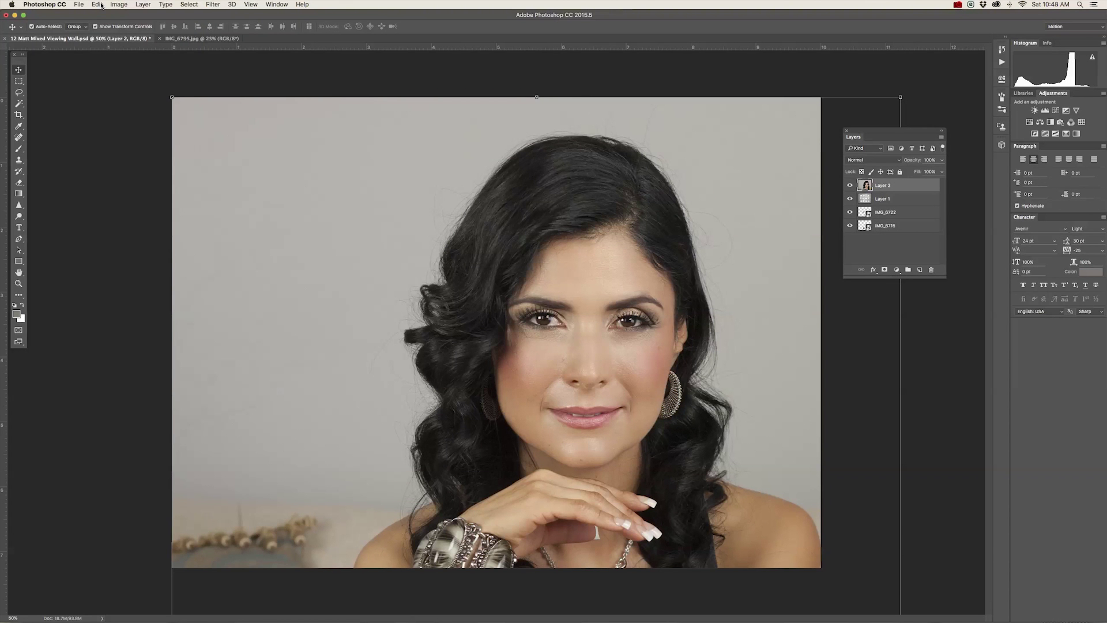
pyautogui.click(98, 5)
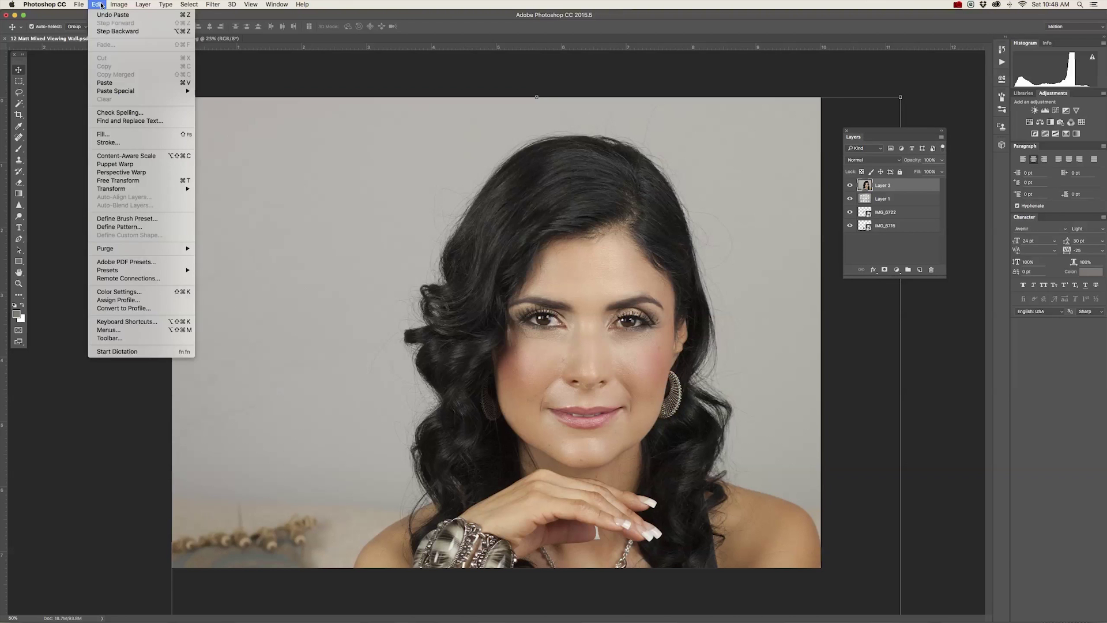
# Scale Layer 2 to about 22%, move it over the centre frames, and drop it below the wall layers.
pyautogui.moveTo(134, 193)
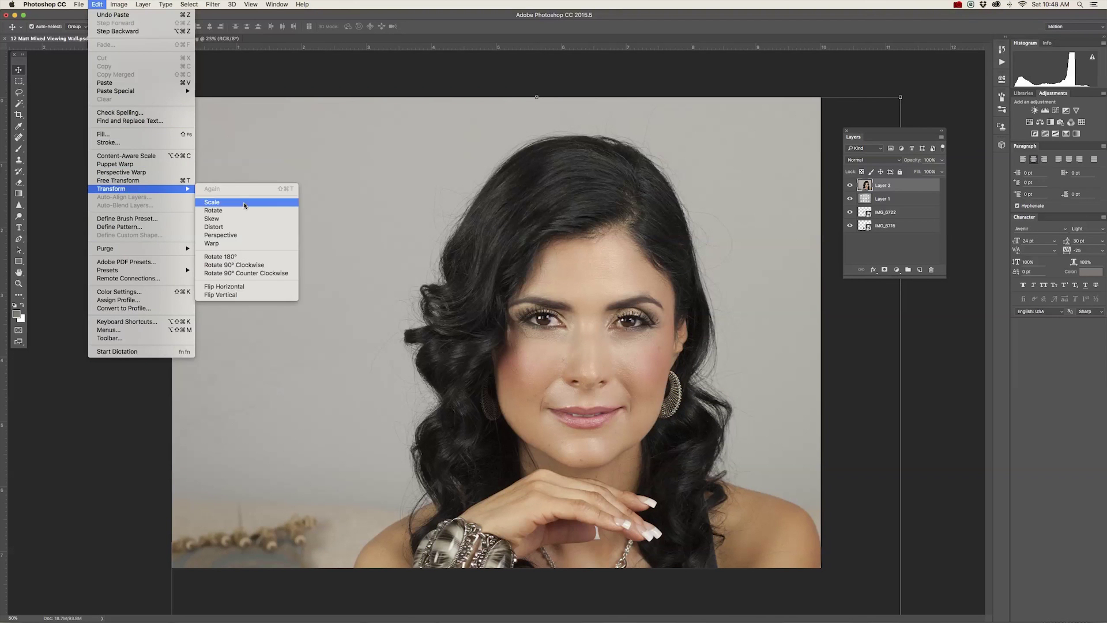
pyautogui.click(249, 200)
pyautogui.moveTo(885, 111); pyautogui.dragTo(563, 258)
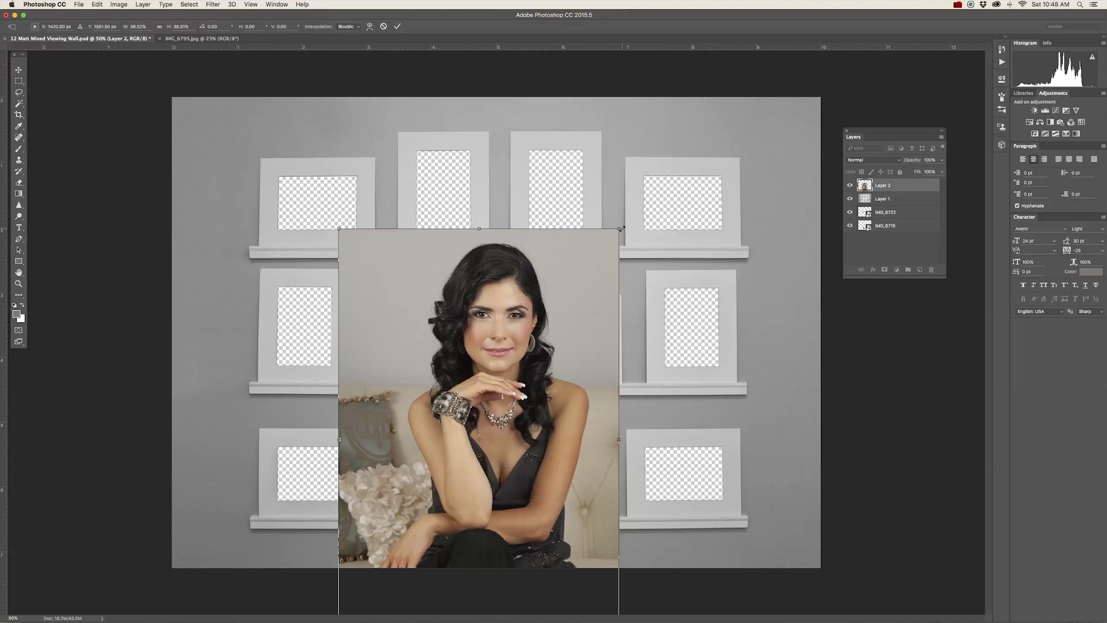
pyautogui.moveTo(620, 229); pyautogui.dragTo(497, 411)
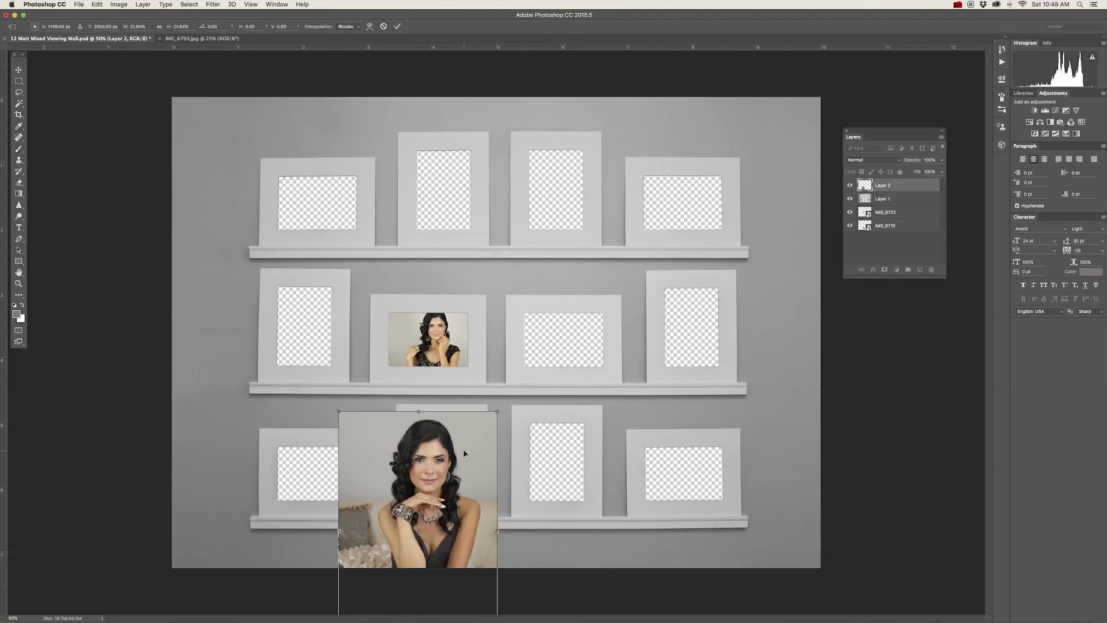
pyautogui.moveTo(470, 461); pyautogui.dragTo(584, 172)
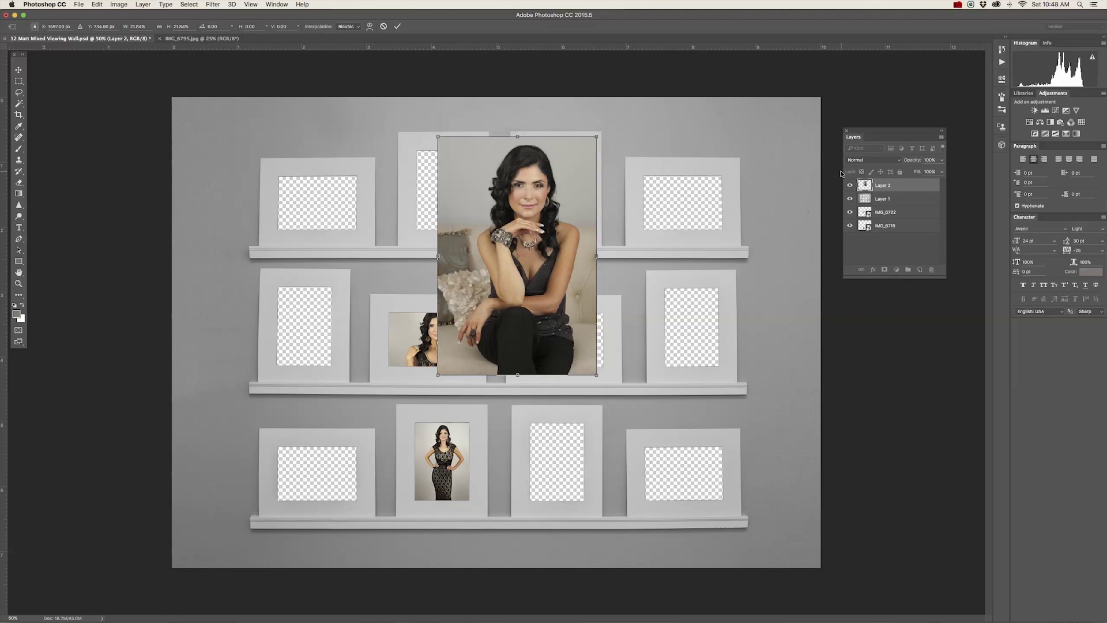
pyautogui.press('Return')
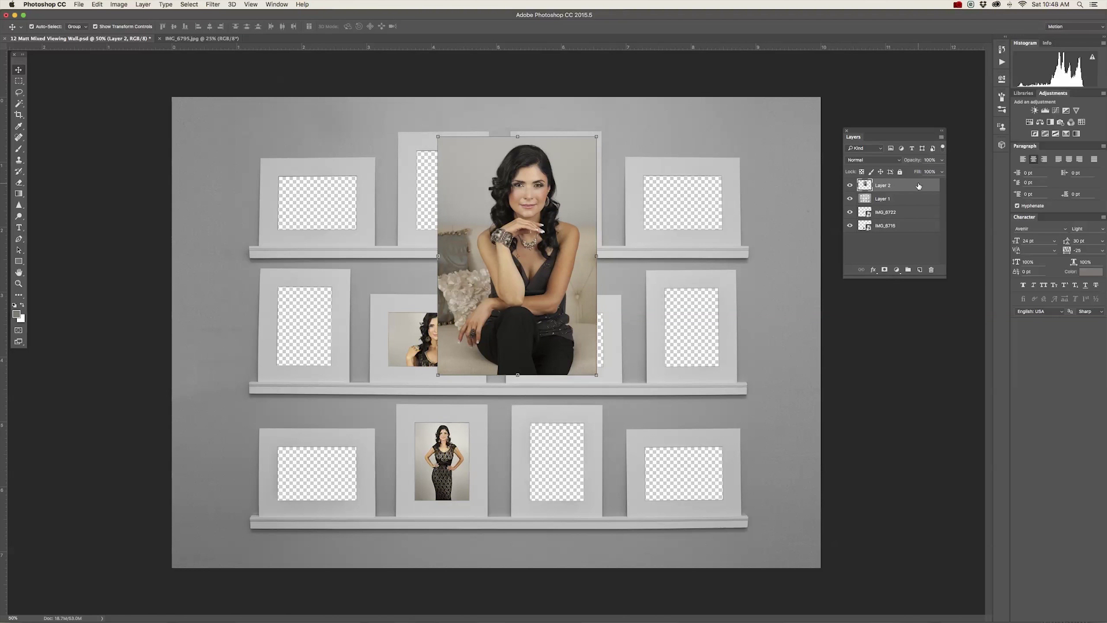
pyautogui.moveTo(918, 186); pyautogui.dragTo(916, 234)
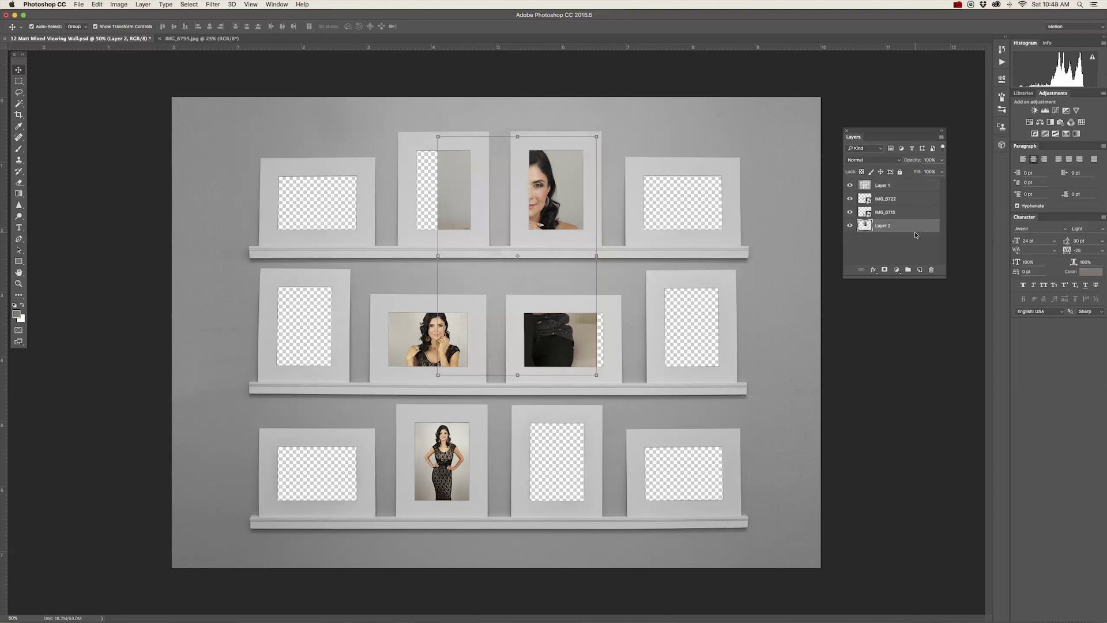
# Rescale Layer 2 into the top shelf's third mat and float IMG_6795.jpg in its own window.
pyautogui.click(899, 185)
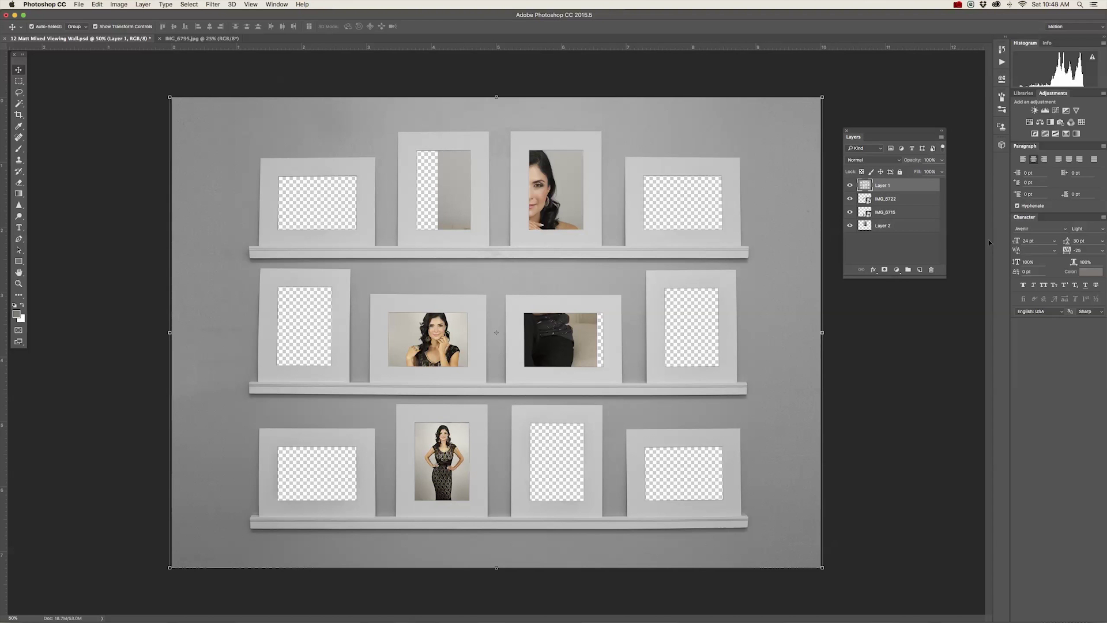
pyautogui.click(903, 225)
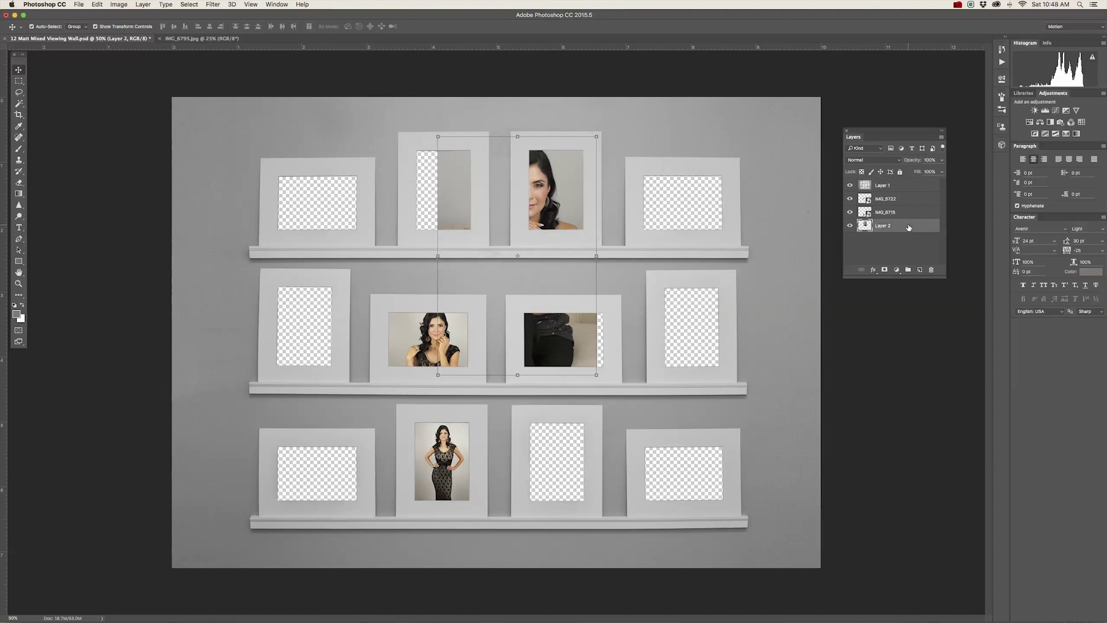
pyautogui.click(97, 4)
pyautogui.moveTo(150, 189)
pyautogui.click(262, 202)
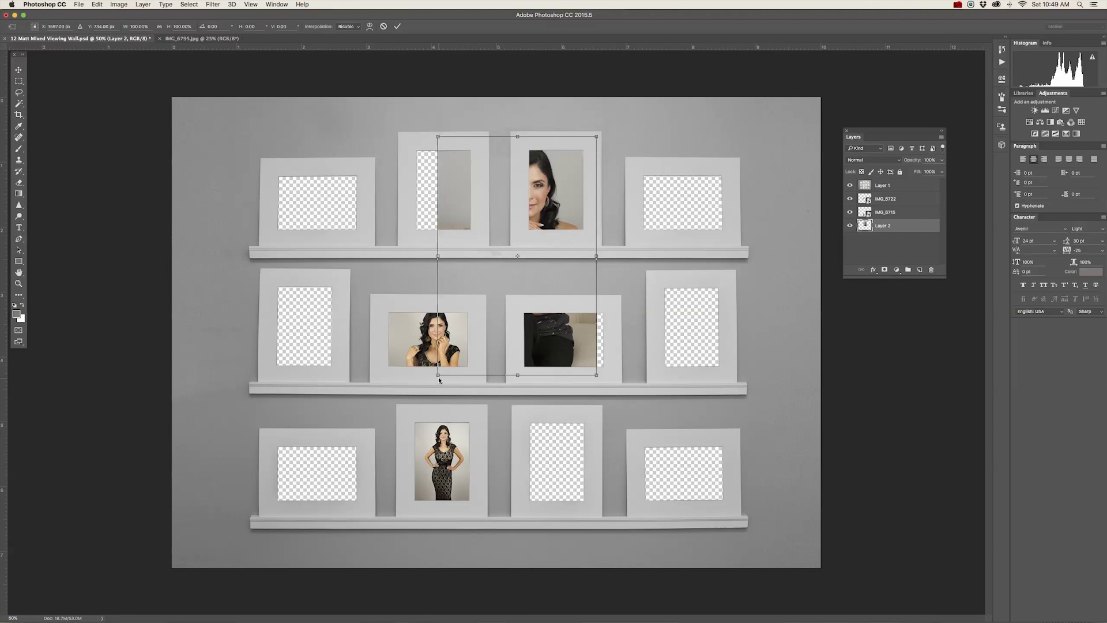
pyautogui.moveTo(438, 375); pyautogui.dragTo(527, 241)
pyautogui.moveTo(594, 132); pyautogui.dragTo(586, 147)
pyautogui.moveTo(586, 241); pyautogui.dragTo(584, 237)
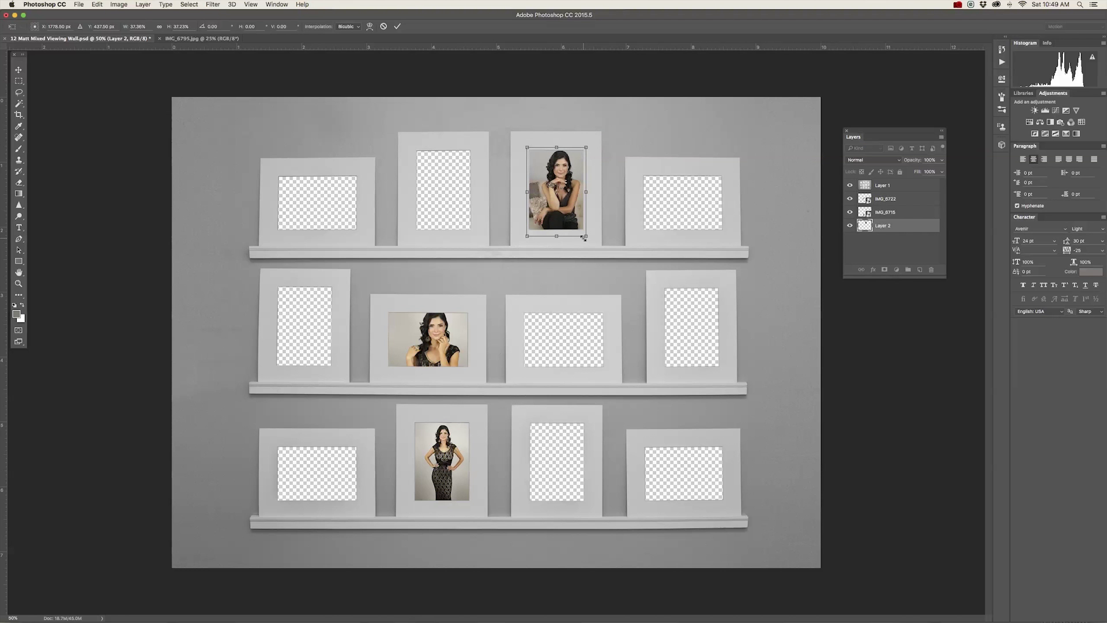
pyautogui.press('Return')
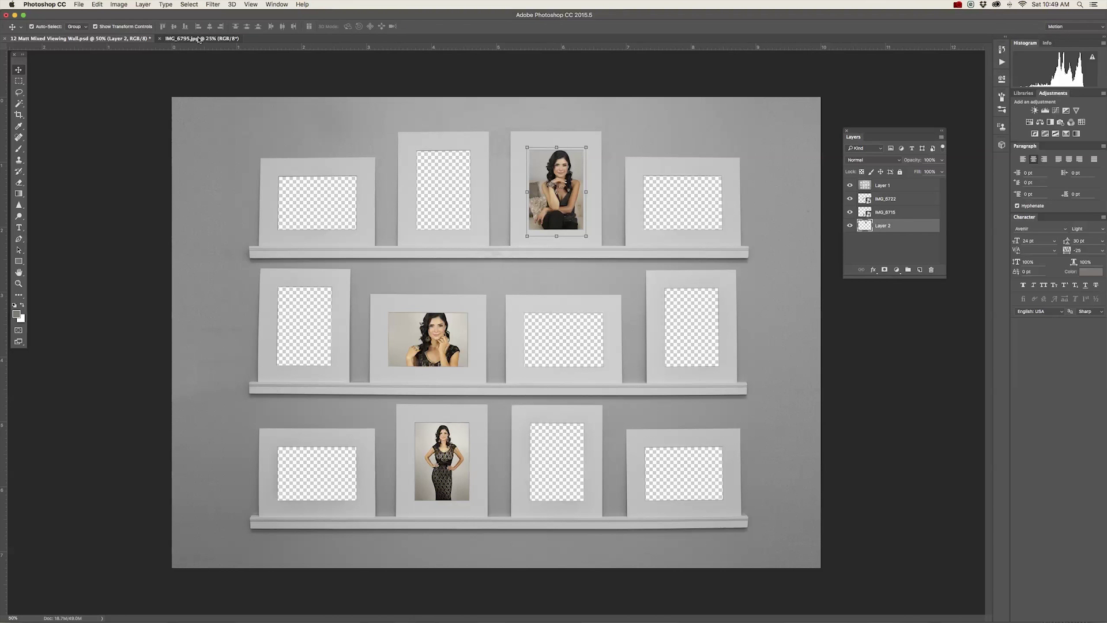
pyautogui.moveTo(199, 39); pyautogui.dragTo(642, 76)
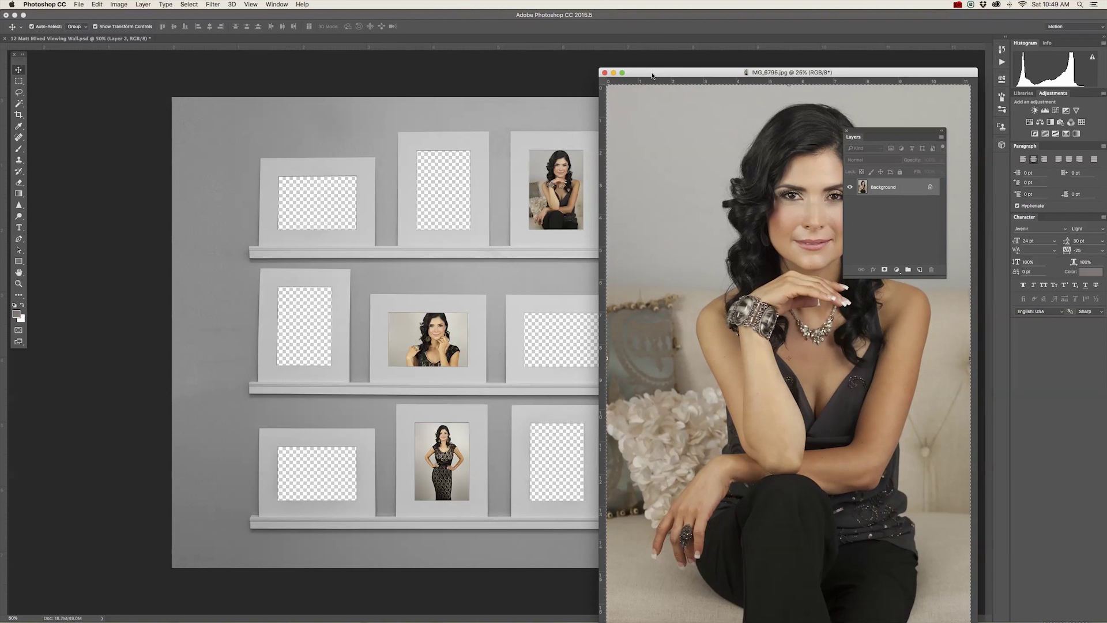
# Zoom out and move the new portrait behind the frames so its face fills the openings.
pyautogui.press('super+minus')
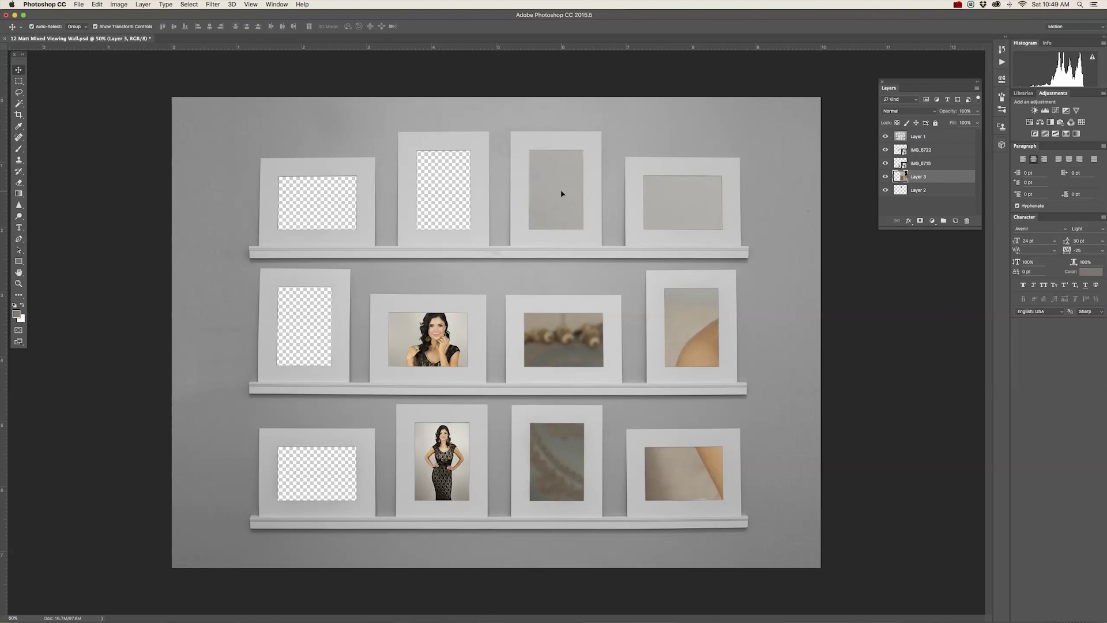
pyautogui.moveTo(563, 190); pyautogui.dragTo(272, 277)
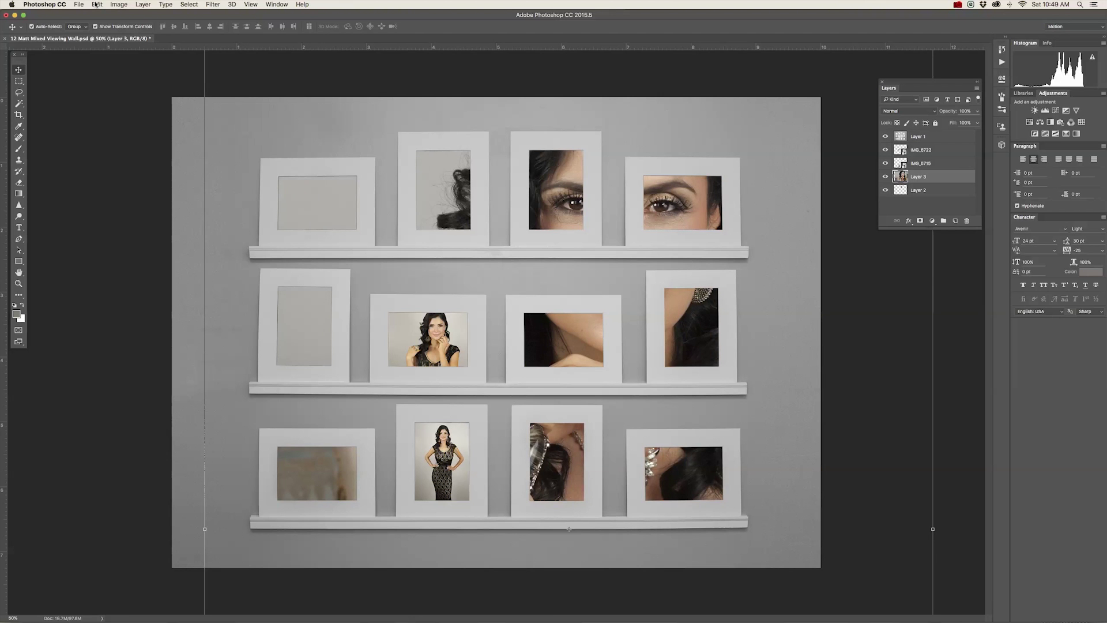
pyautogui.moveTo(386, 102); pyautogui.dragTo(419, 225)
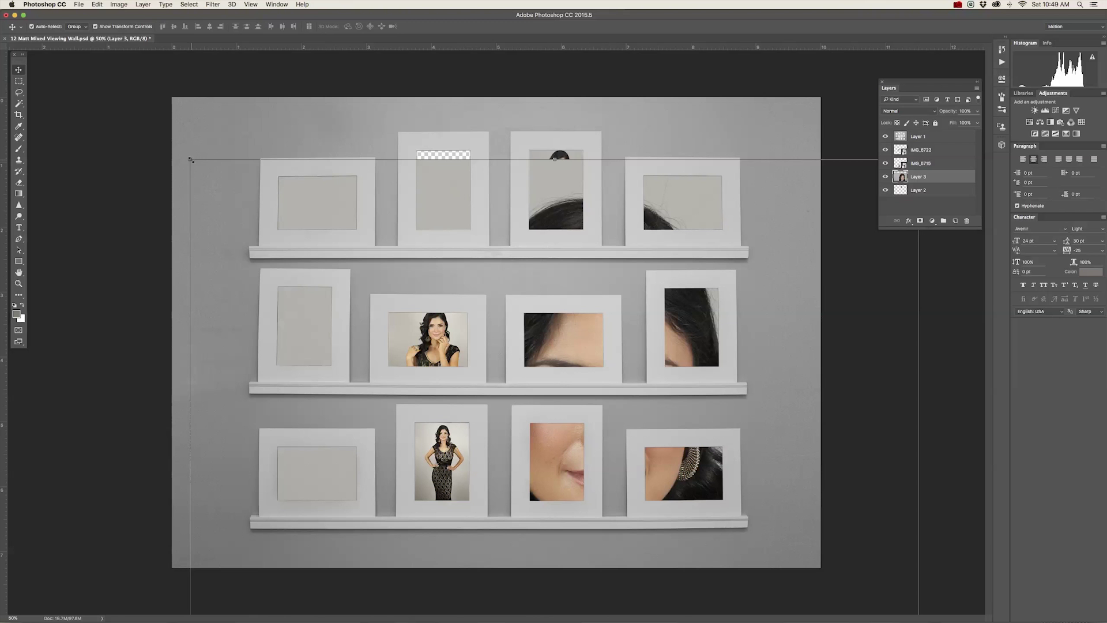
pyautogui.click(97, 4)
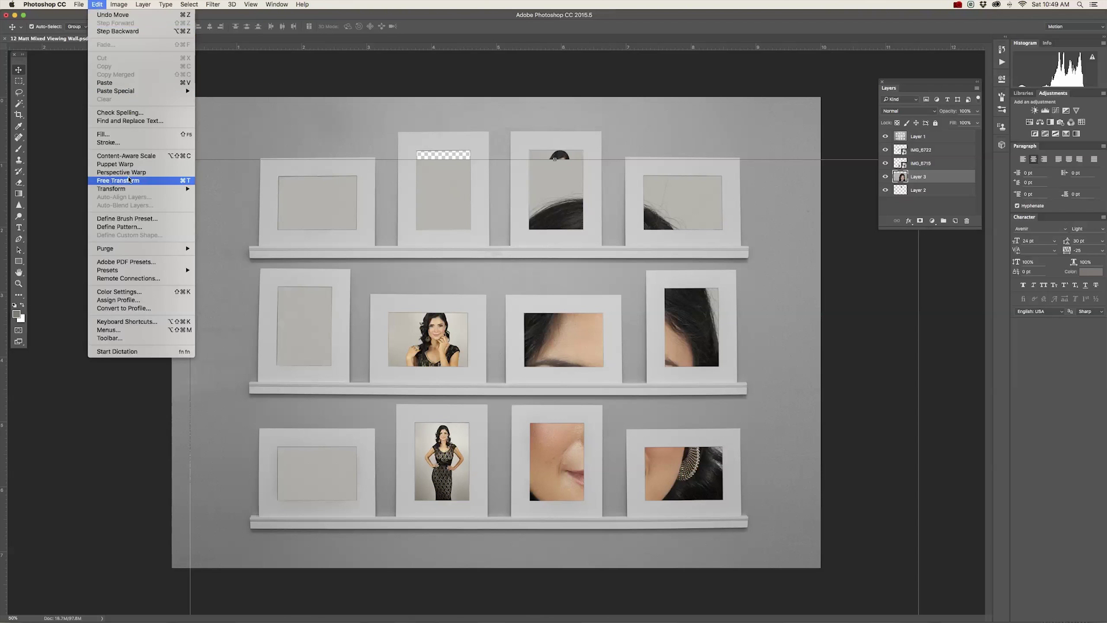
pyautogui.moveTo(127, 190)
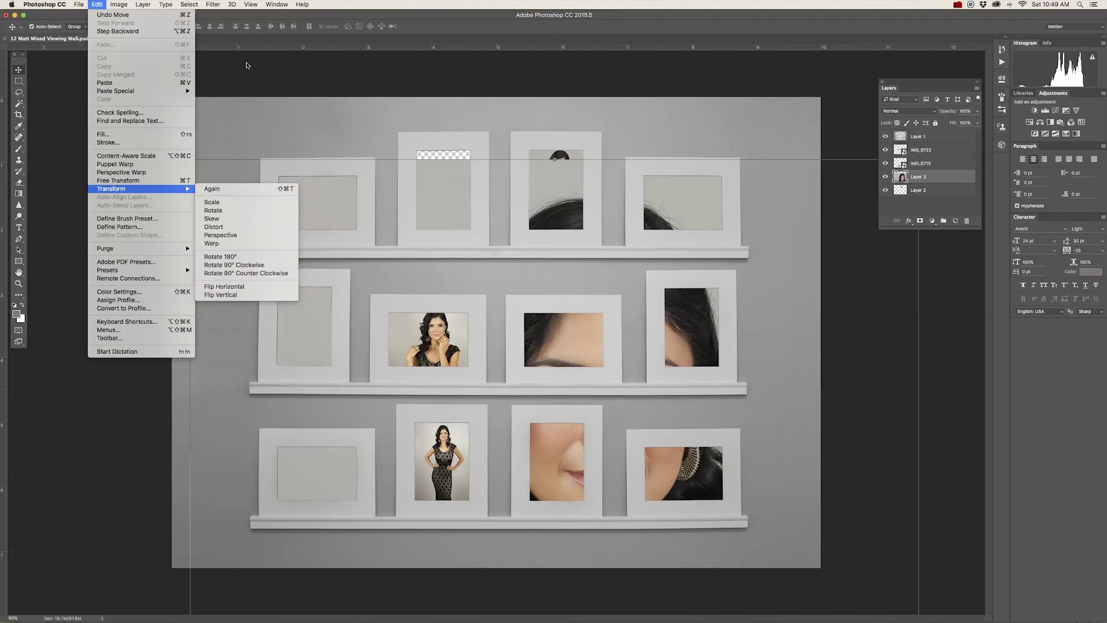
pyautogui.click(200, 137)
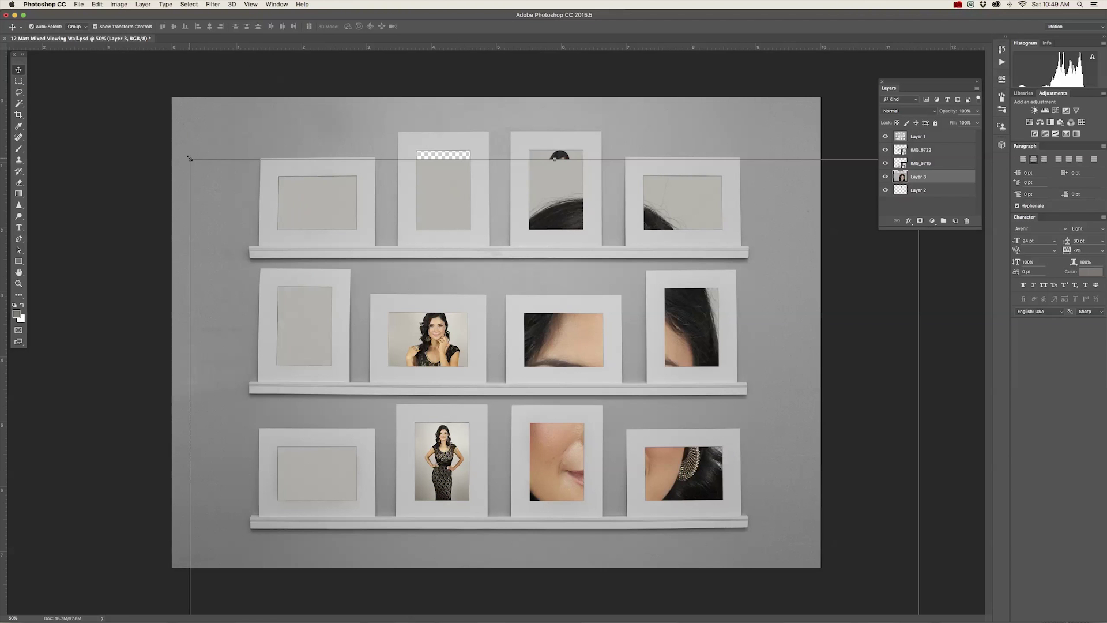
# Scale the portrait down to about 39% so it fits the top shelf's second mat.
pyautogui.moveTo(189, 157); pyautogui.dragTo(451, 550)
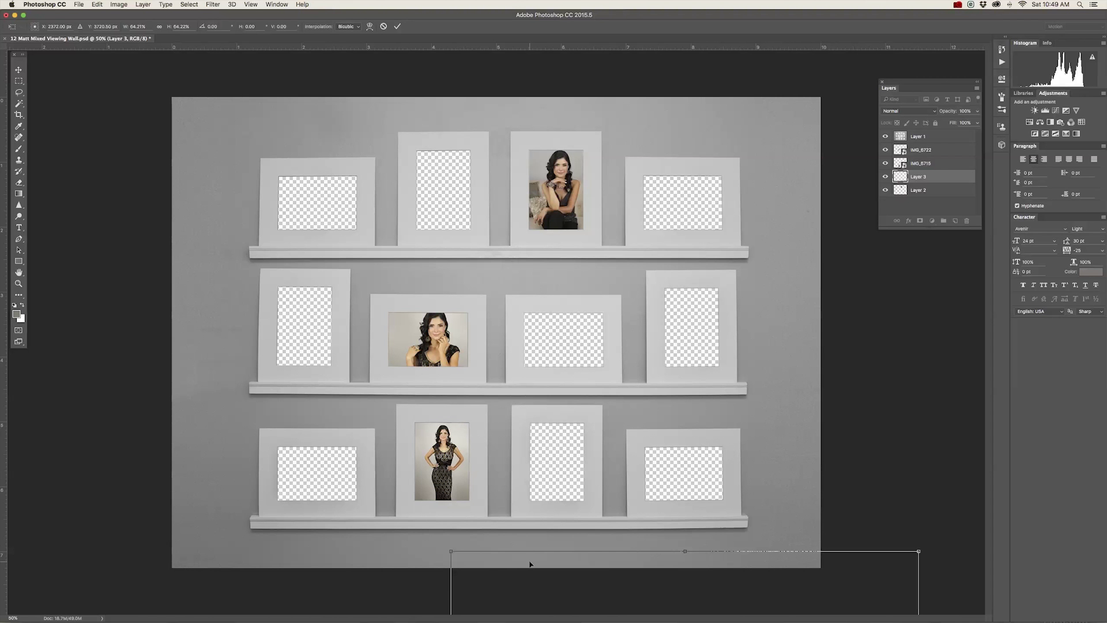
pyautogui.moveTo(530, 563); pyautogui.dragTo(316, 127)
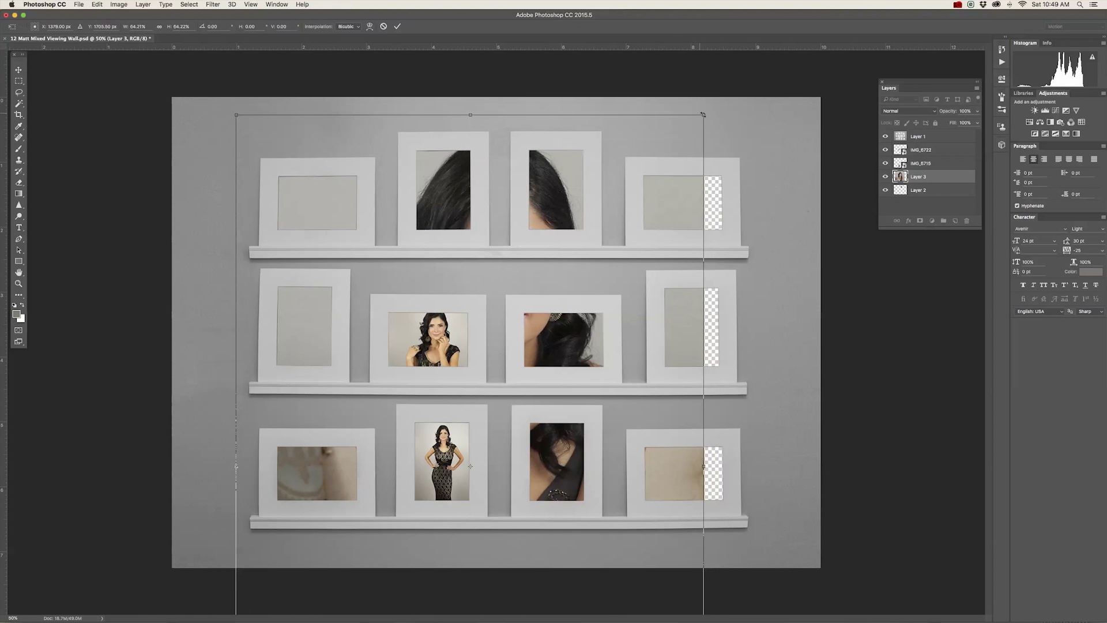
pyautogui.moveTo(703, 115); pyautogui.dragTo(476, 155)
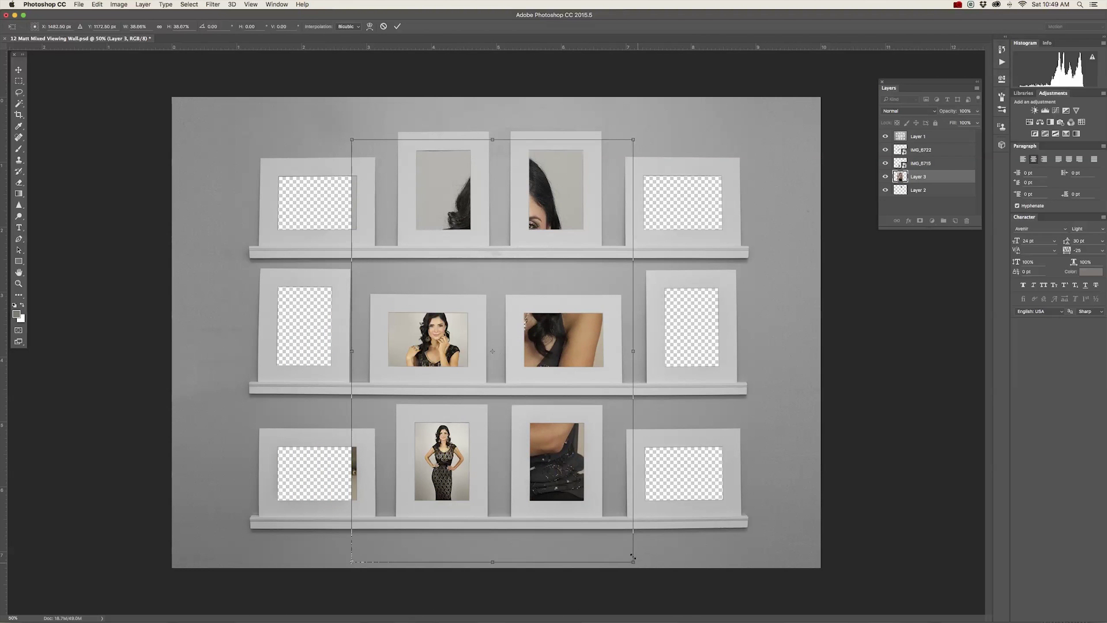
pyautogui.moveTo(632, 557); pyautogui.dragTo(418, 244)
pyautogui.press('Return')
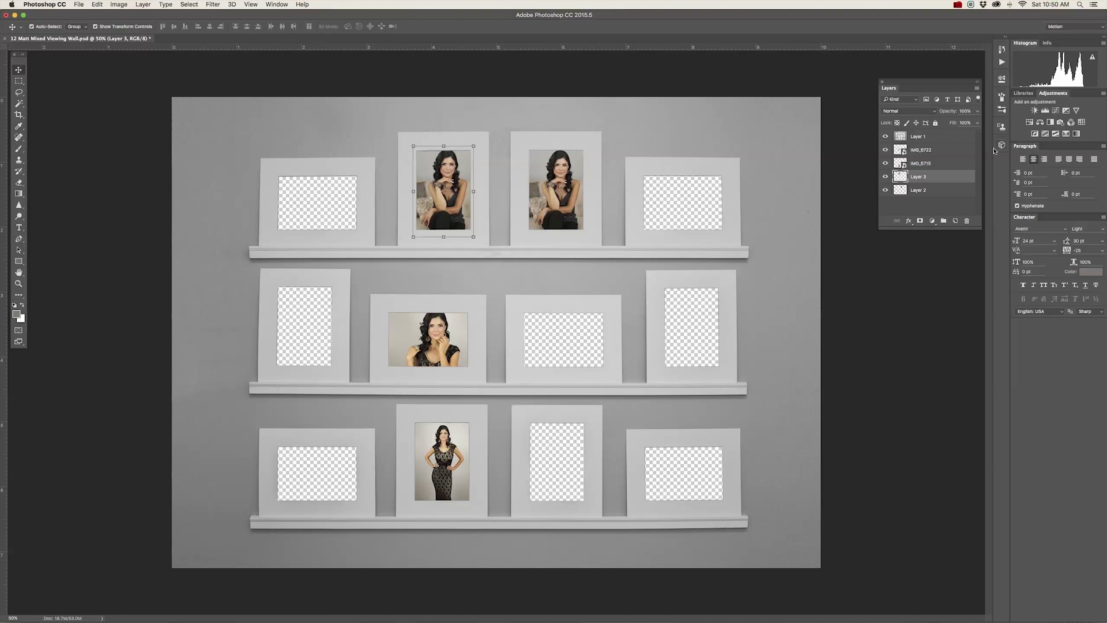
# Apply Levels to wall Layer 1, raising the midtones to about 1.38.
pyautogui.click(952, 137)
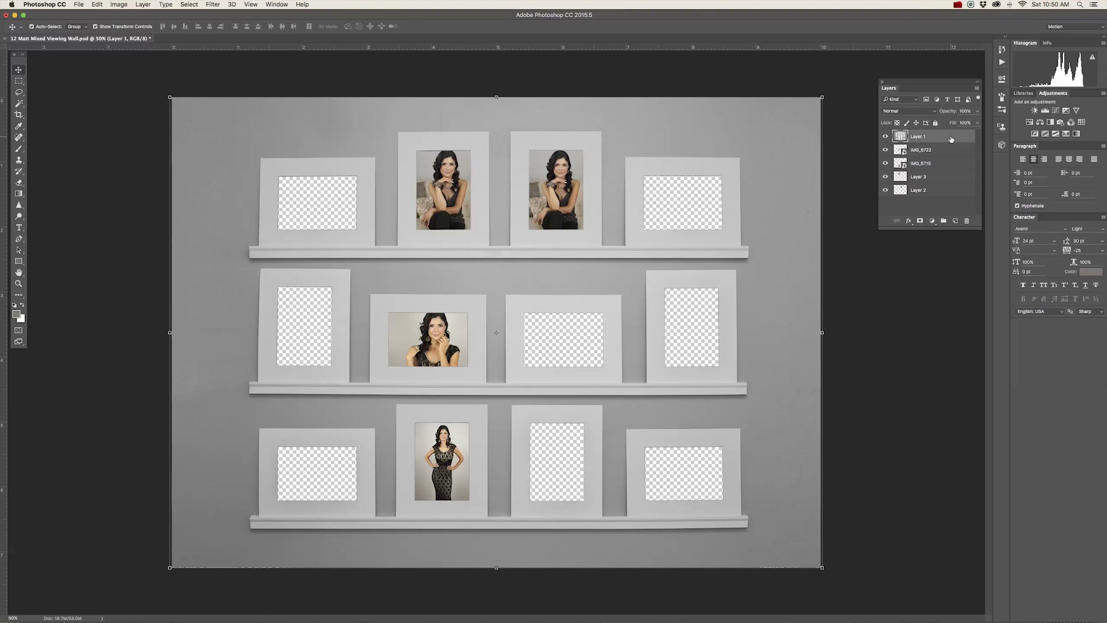
pyautogui.click(118, 4)
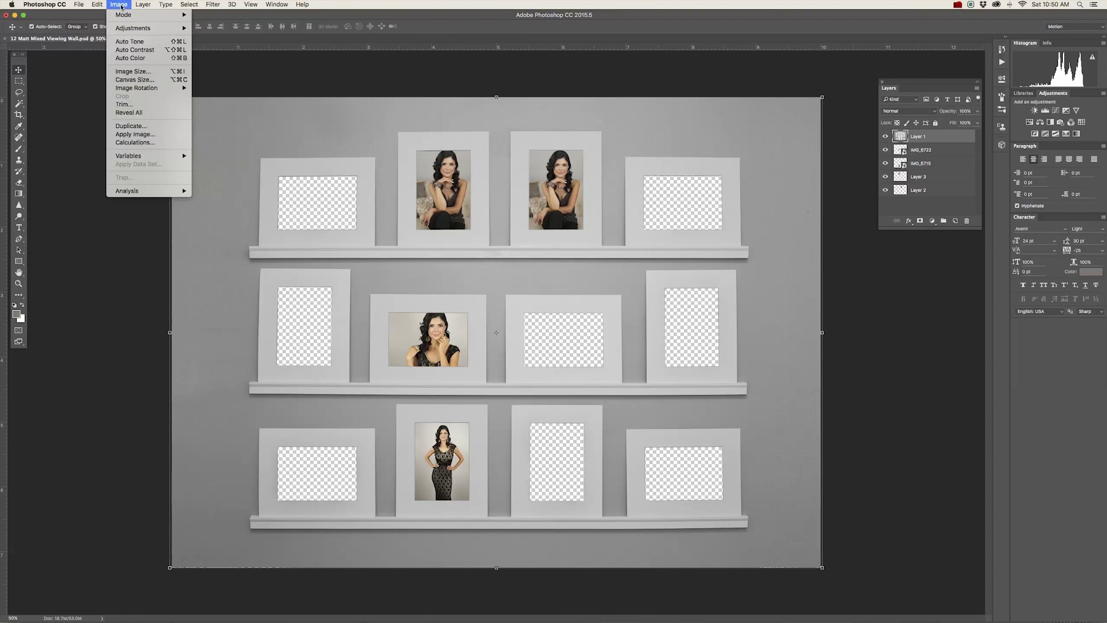
pyautogui.moveTo(131, 31)
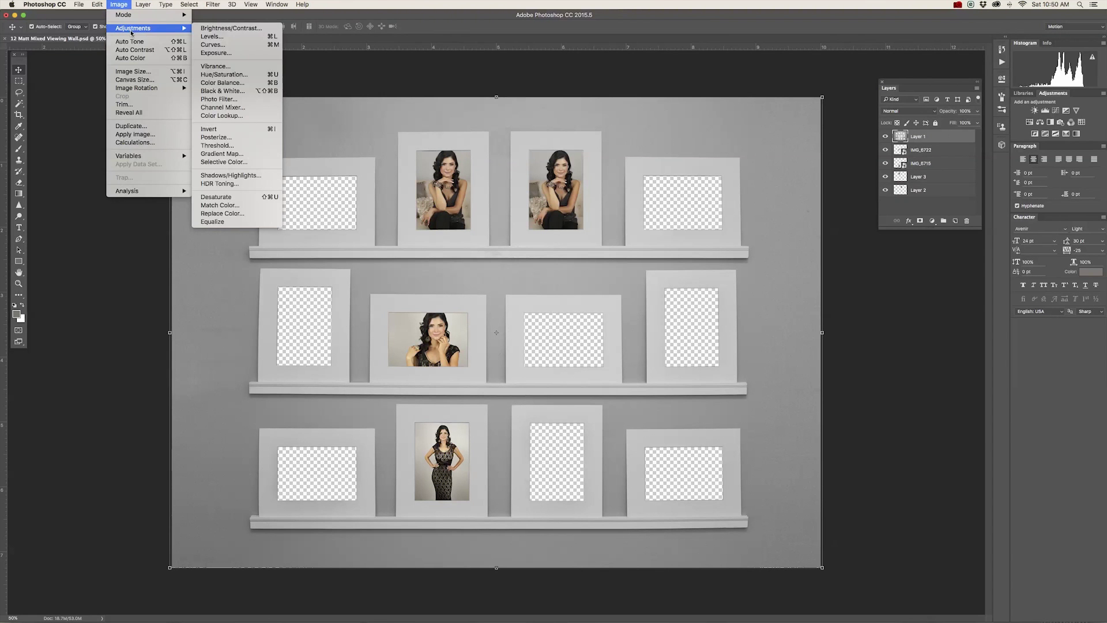
pyautogui.click(216, 37)
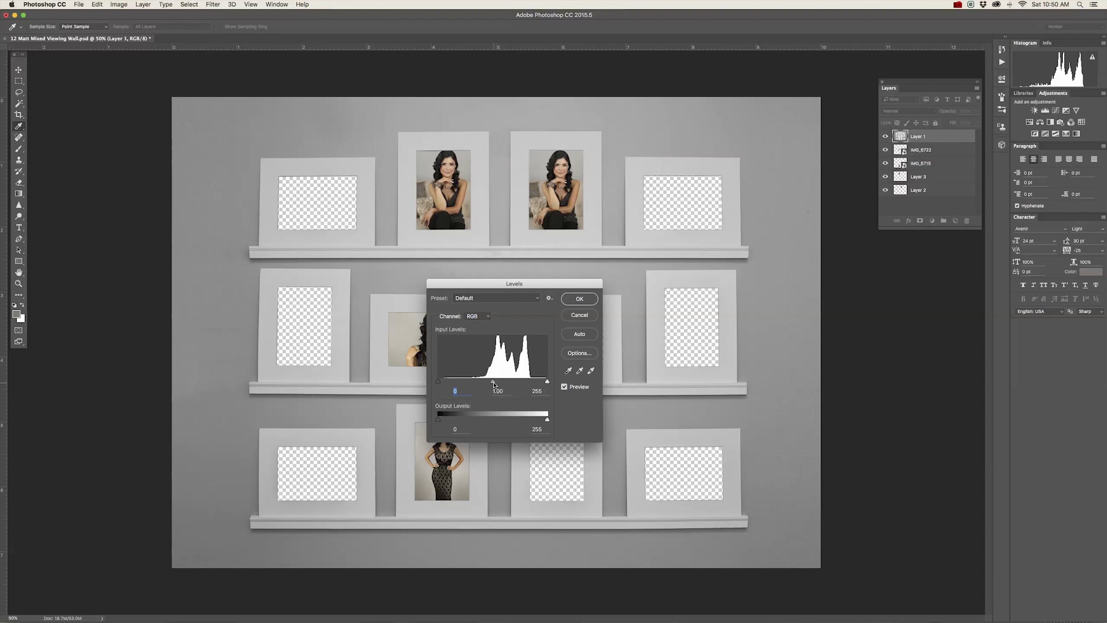
pyautogui.moveTo(494, 384); pyautogui.dragTo(487, 383)
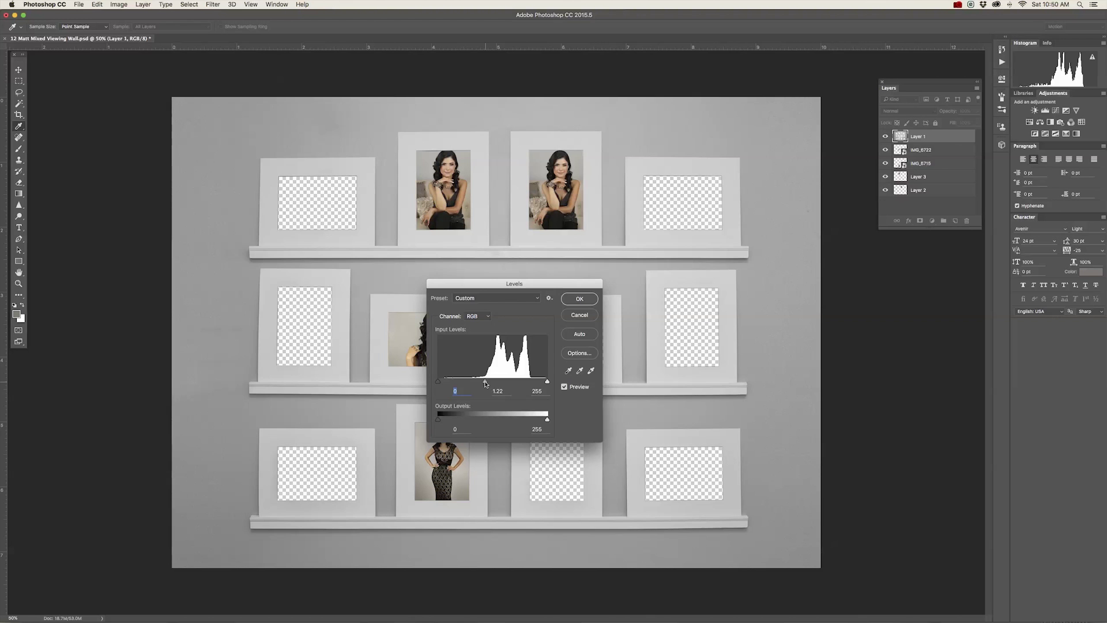
pyautogui.moveTo(485, 383); pyautogui.dragTo(482, 383)
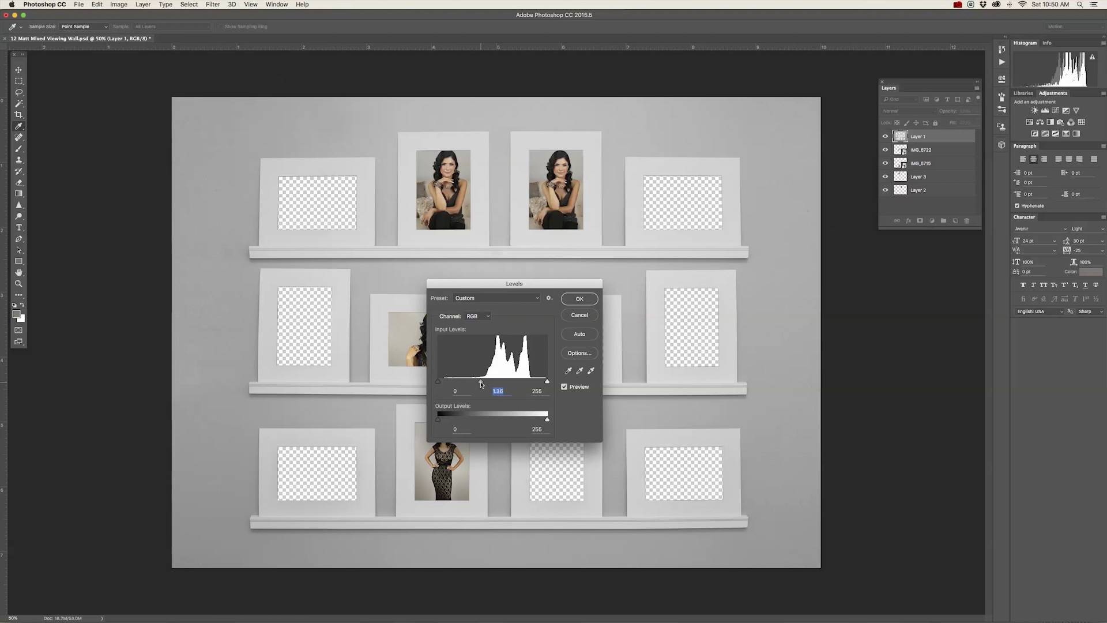
pyautogui.click(576, 300)
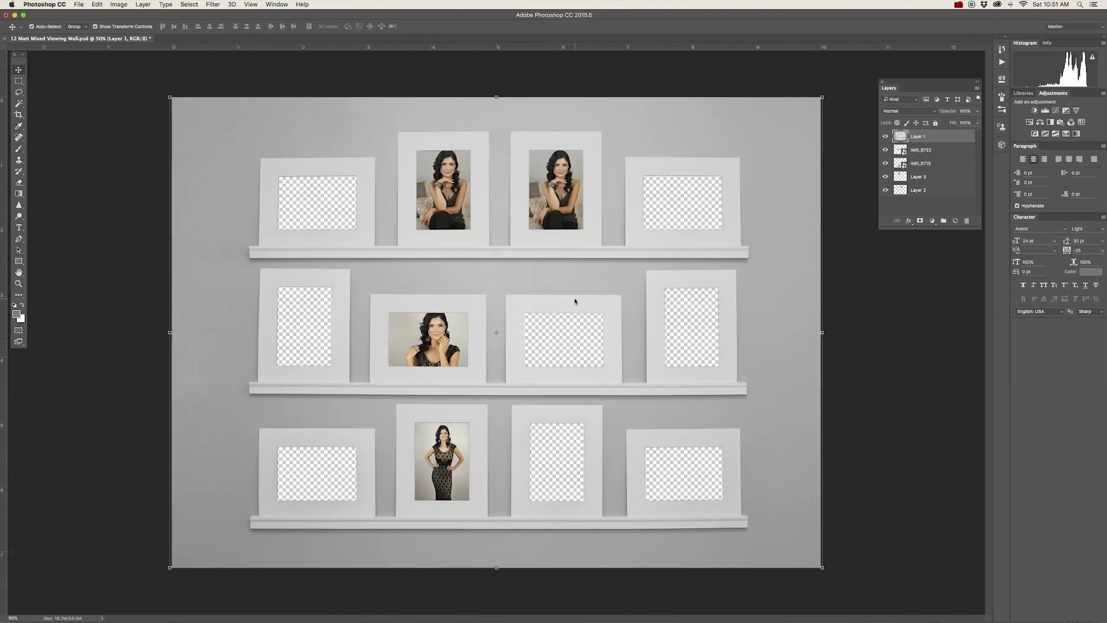
# Set the wall's Brightness to 12 and Contrast to -10, then deselect Layer 1.
pyautogui.click(120, 4)
pyautogui.moveTo(145, 28)
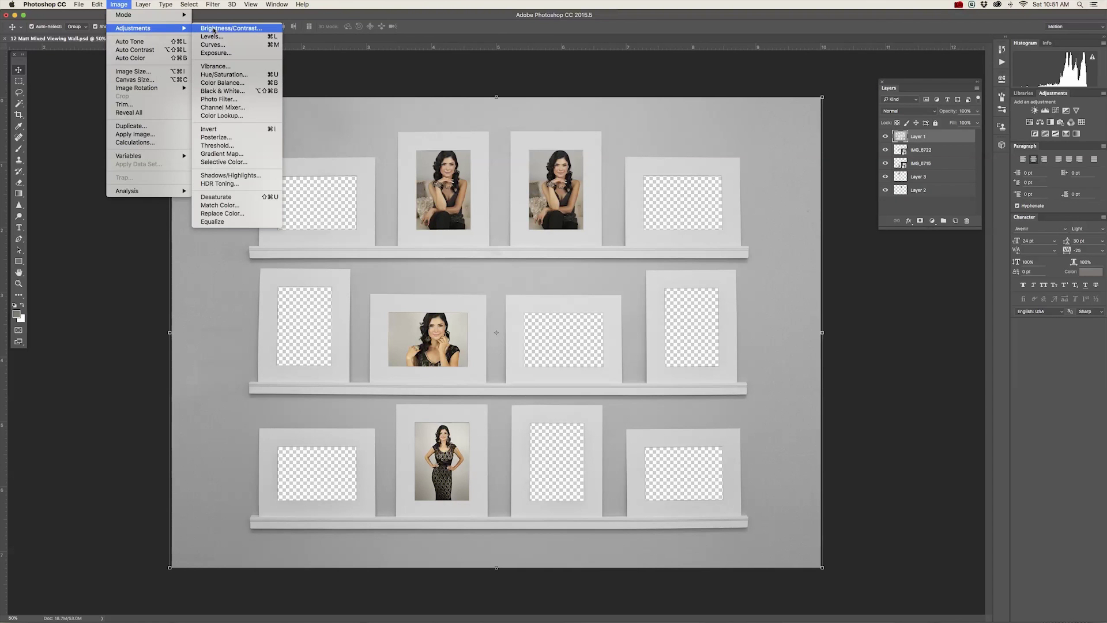
pyautogui.click(213, 29)
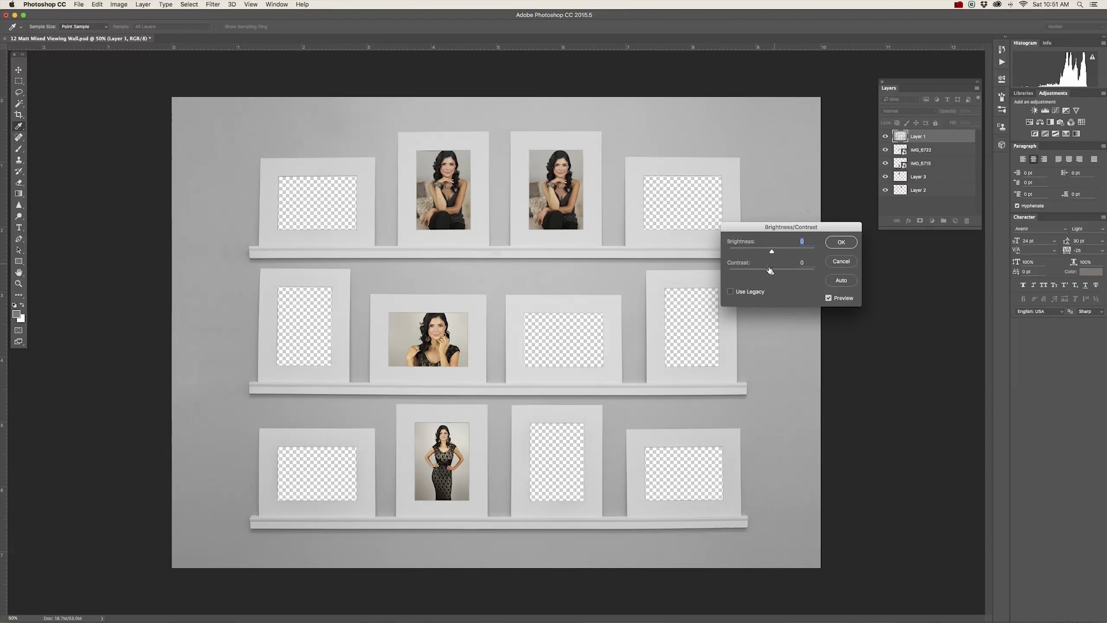
pyautogui.moveTo(771, 252); pyautogui.dragTo(776, 254)
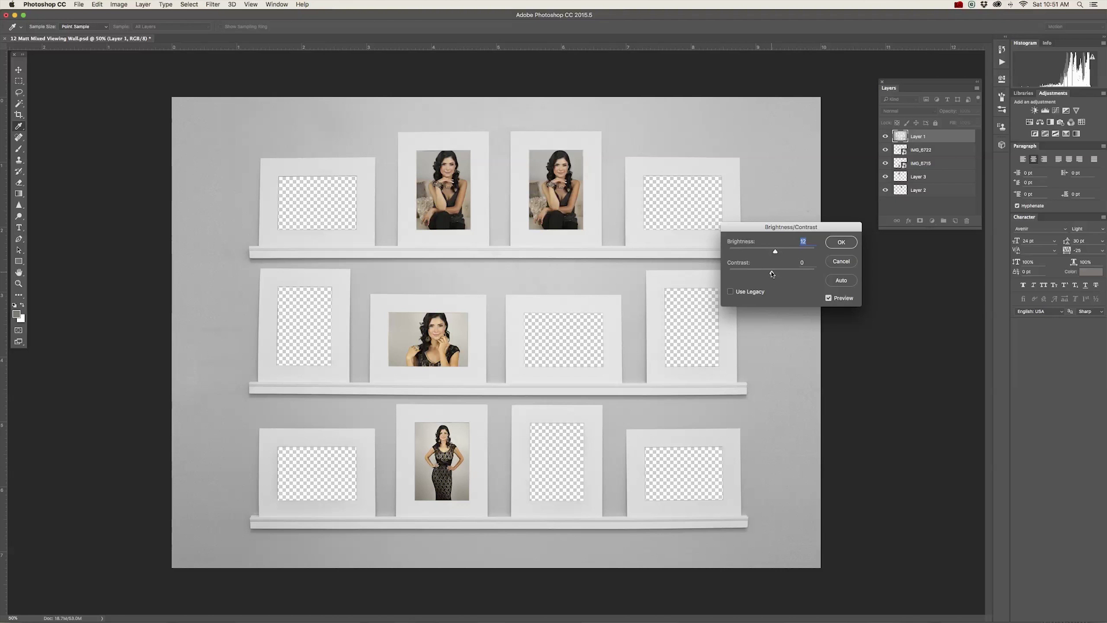
pyautogui.moveTo(772, 274); pyautogui.dragTo(764, 274)
pyautogui.click(841, 243)
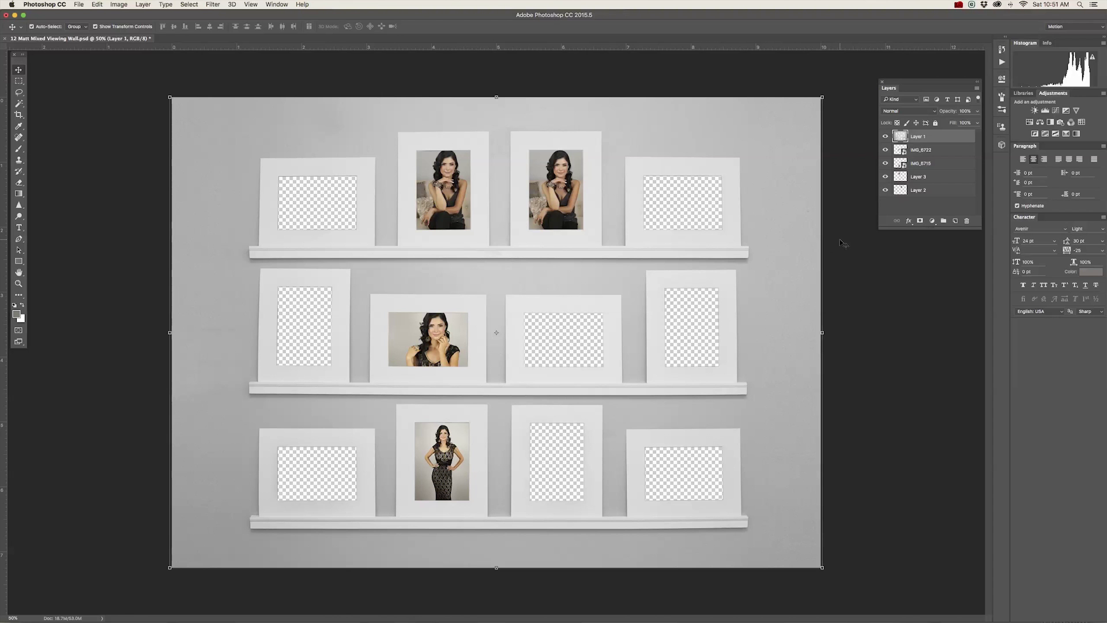
pyautogui.click(840, 246)
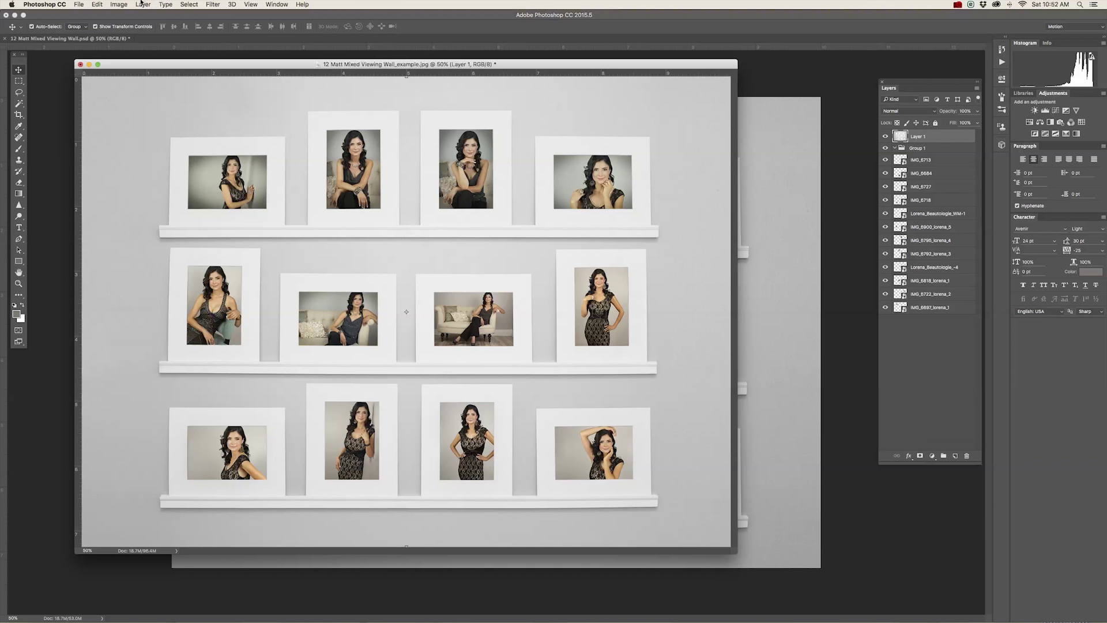
# Flatten the image into a single Background layer and start Save As.
pyautogui.click(142, 5)
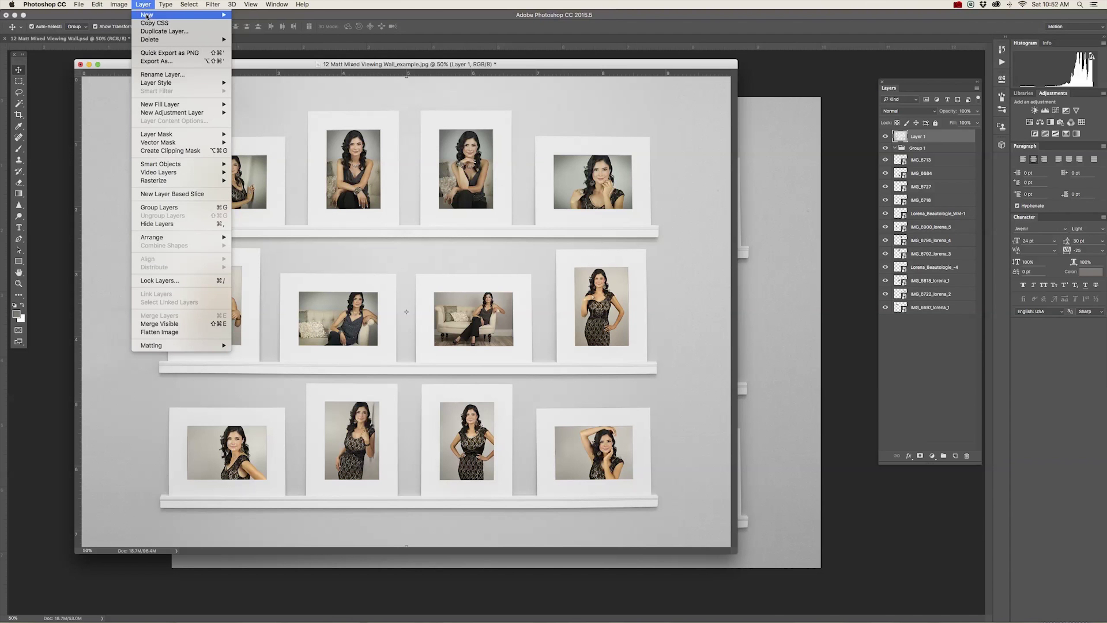
pyautogui.click(171, 332)
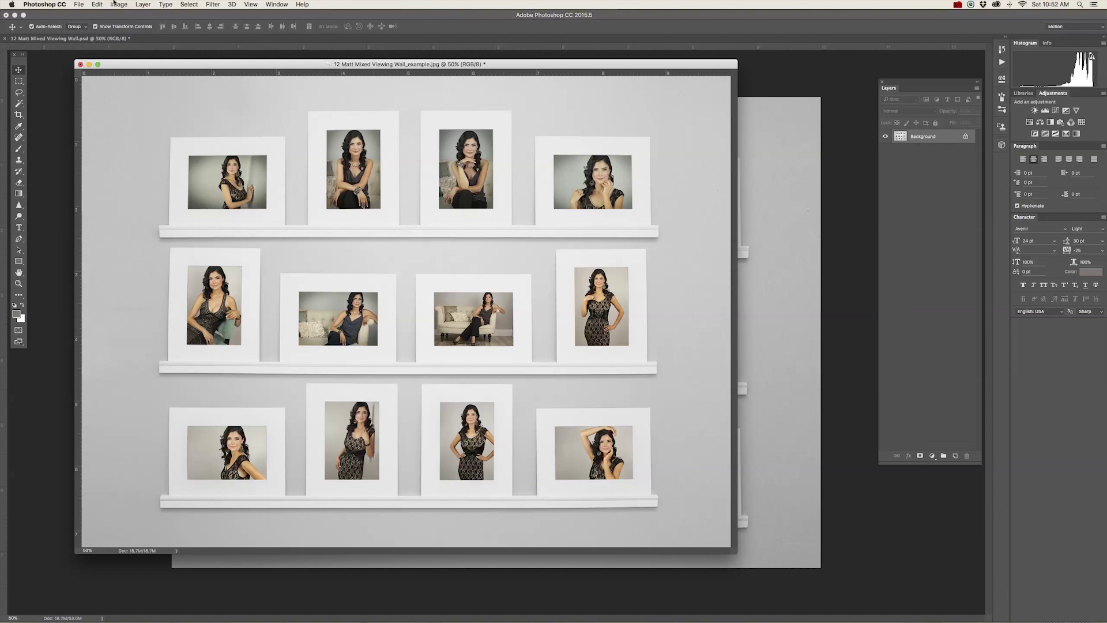
pyautogui.click(83, 6)
pyautogui.click(98, 96)
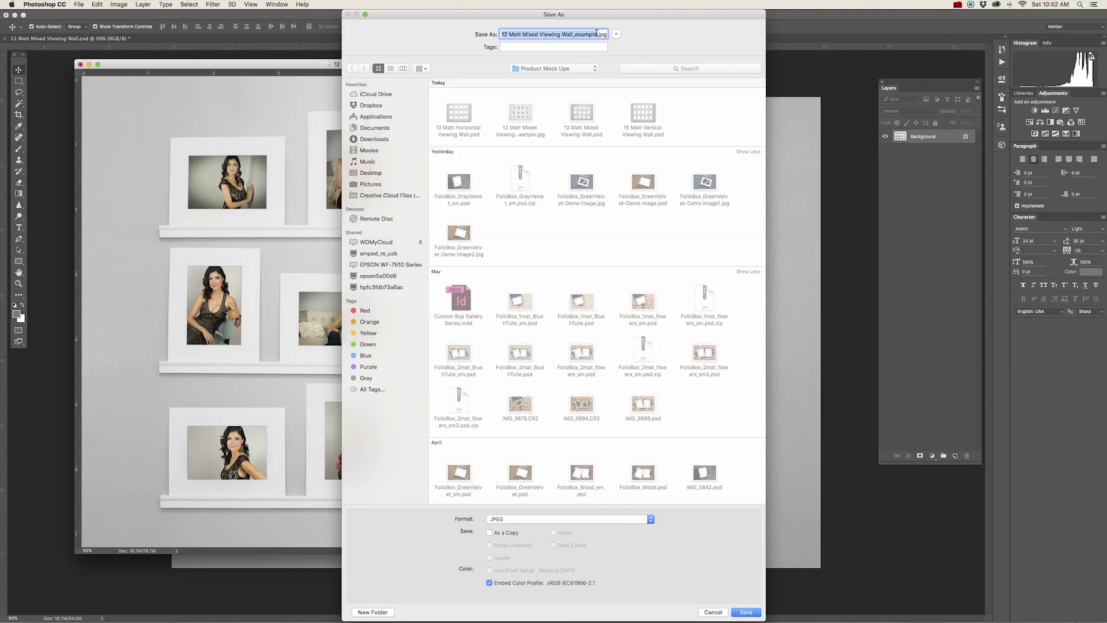
# Save the wall as a JPEG named 'ViewingWall_' followed by the client's first name.
pyautogui.click(596, 34)
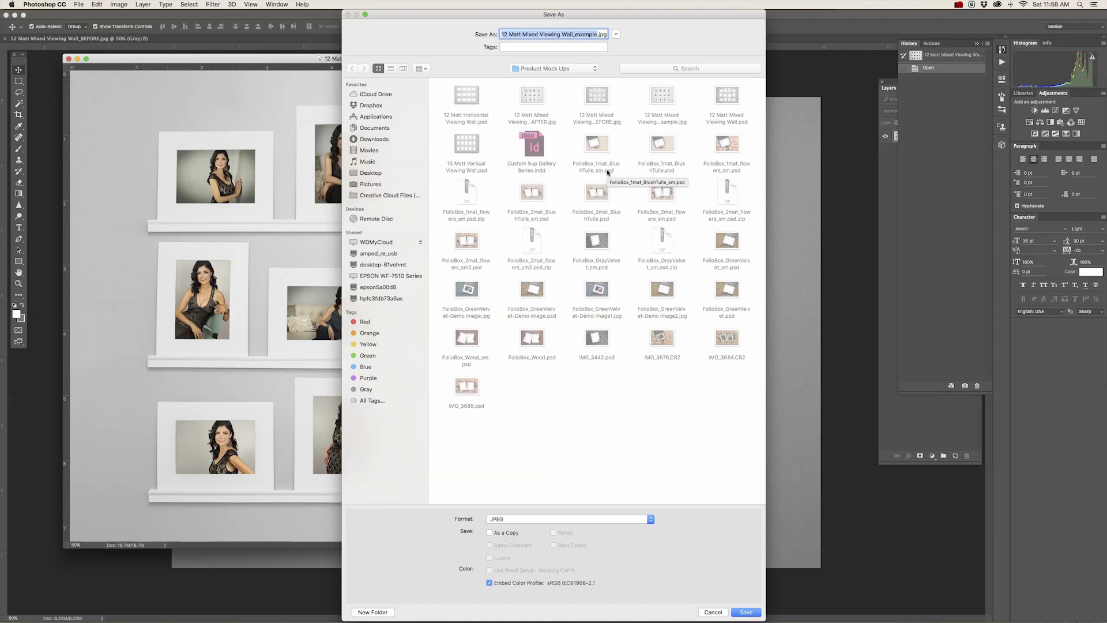
pyautogui.write('Viewing')
pyautogui.write('Wall_Loren')
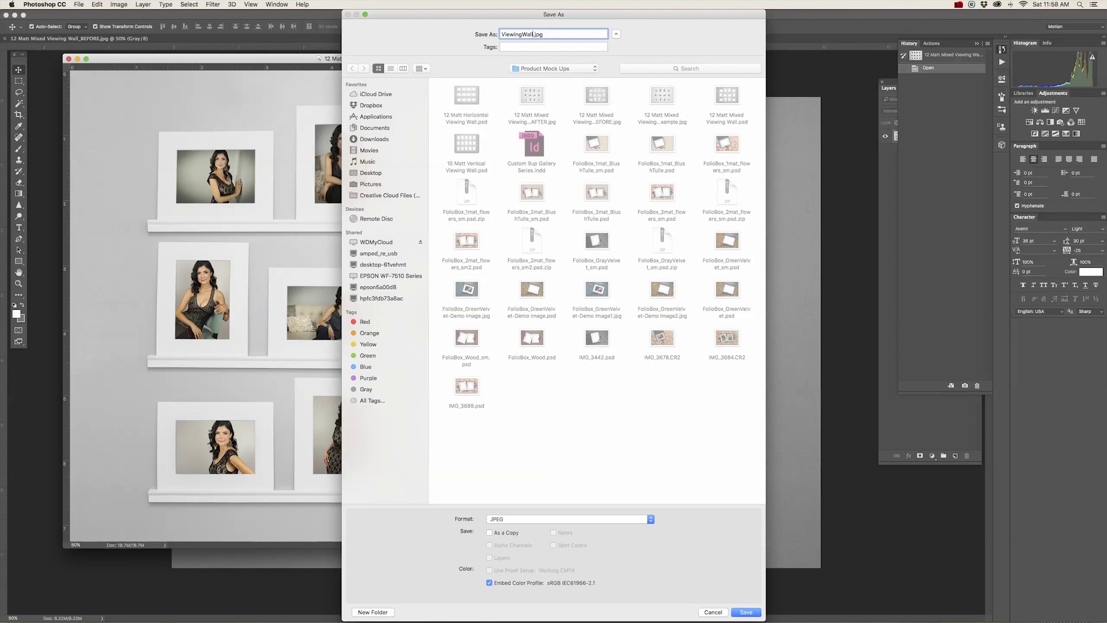
pyautogui.write('a')
pyautogui.click(542, 518)
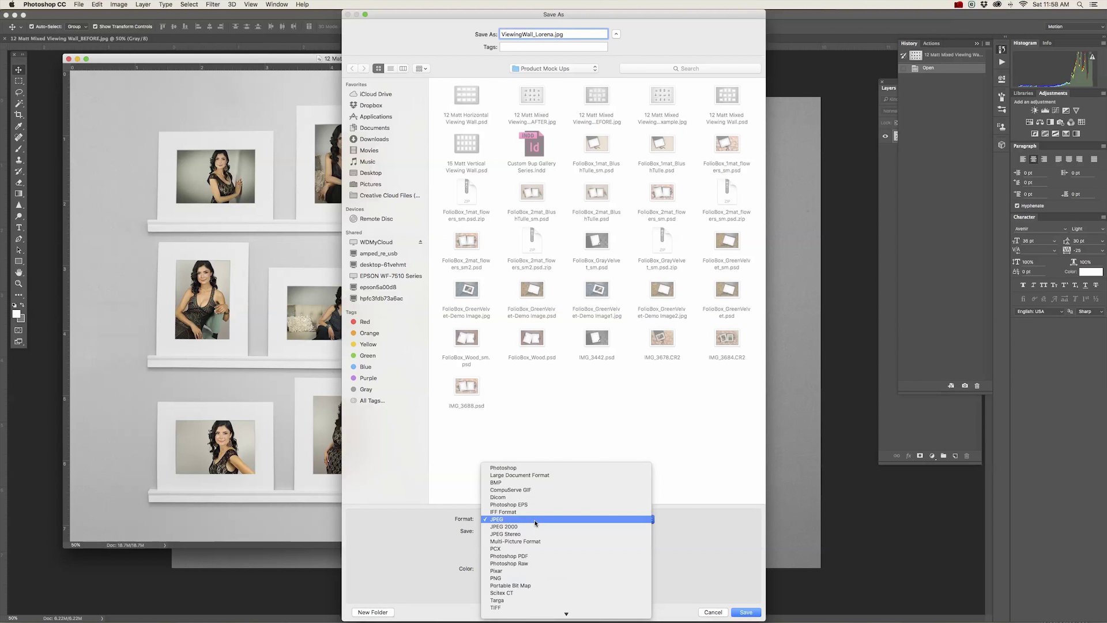
pyautogui.click(535, 523)
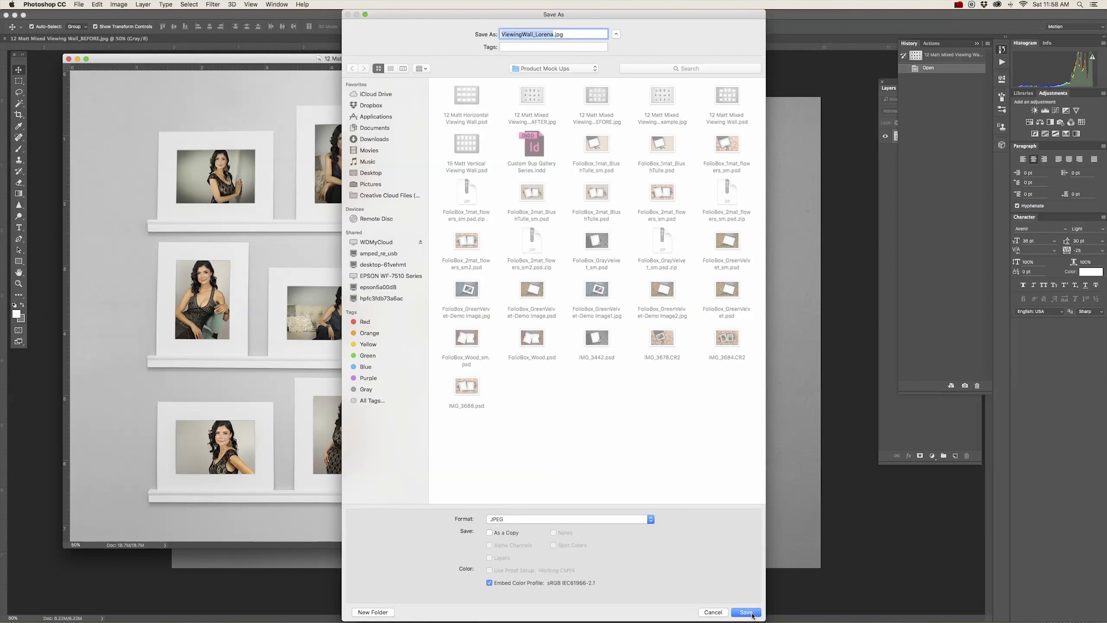
pyautogui.click(751, 614)
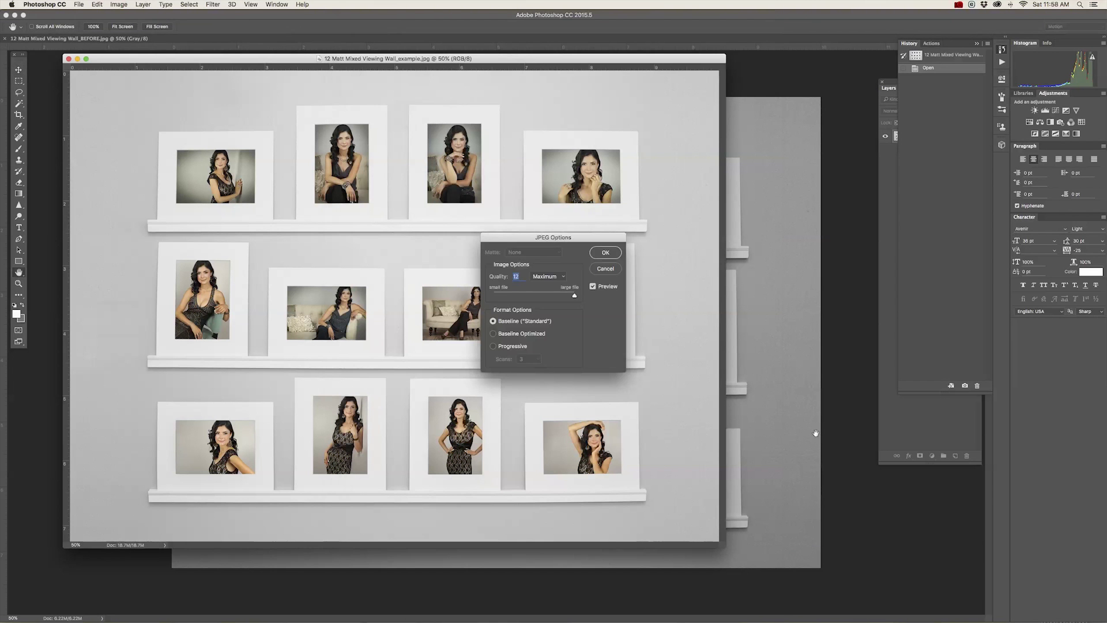
pyautogui.click(614, 256)
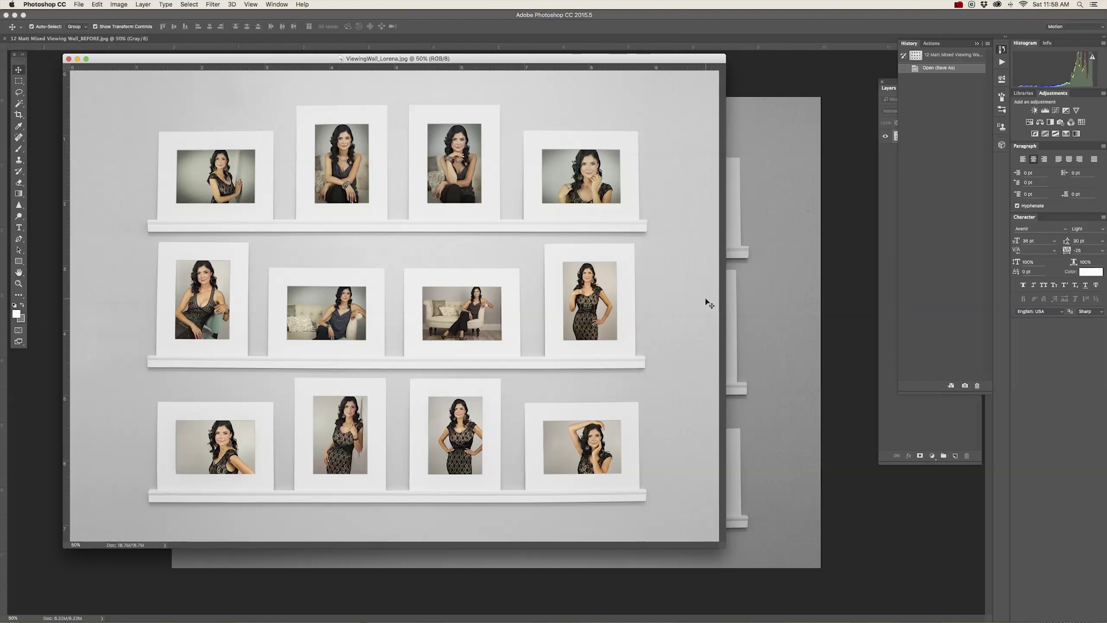